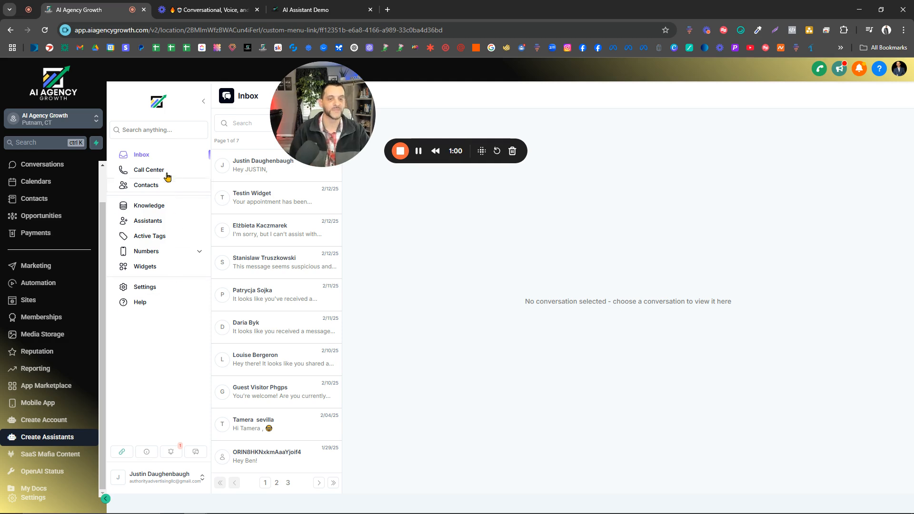
# Step: Open the knowledge bases list and view the form for creating a new knowledge base, leaving it without creating one
pyautogui.click(157, 206)
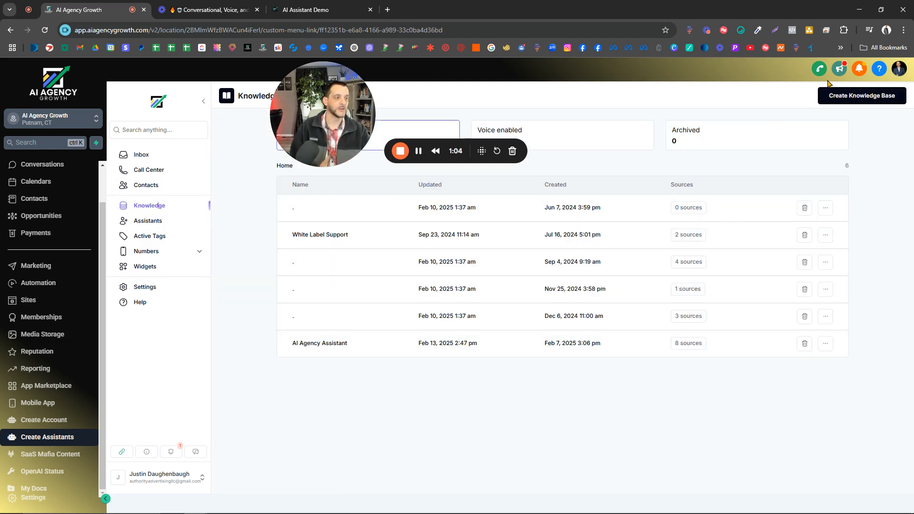
pyautogui.click(847, 98)
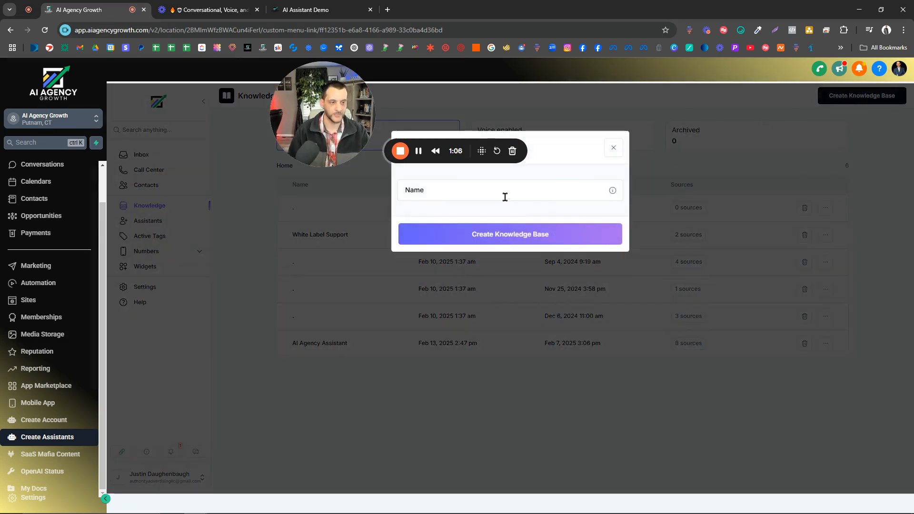
pyautogui.click(540, 188)
pyautogui.click(614, 148)
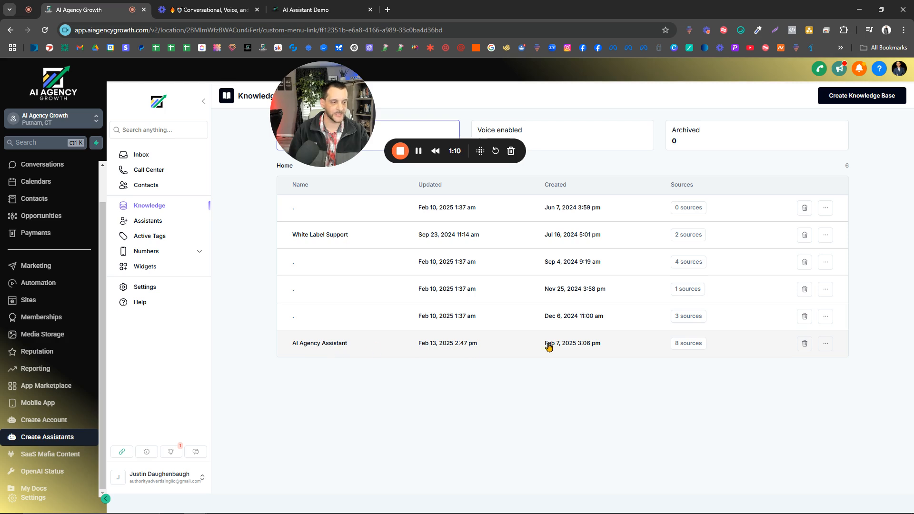
# Step: Open the AI Agency Assistant knowledge base and check which types of data source can be added to it
pyautogui.click(333, 345)
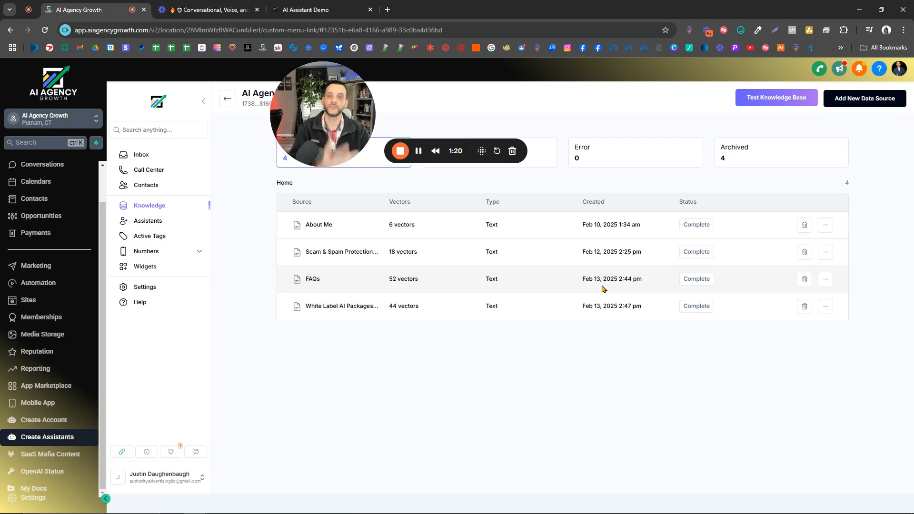
pyautogui.click(865, 101)
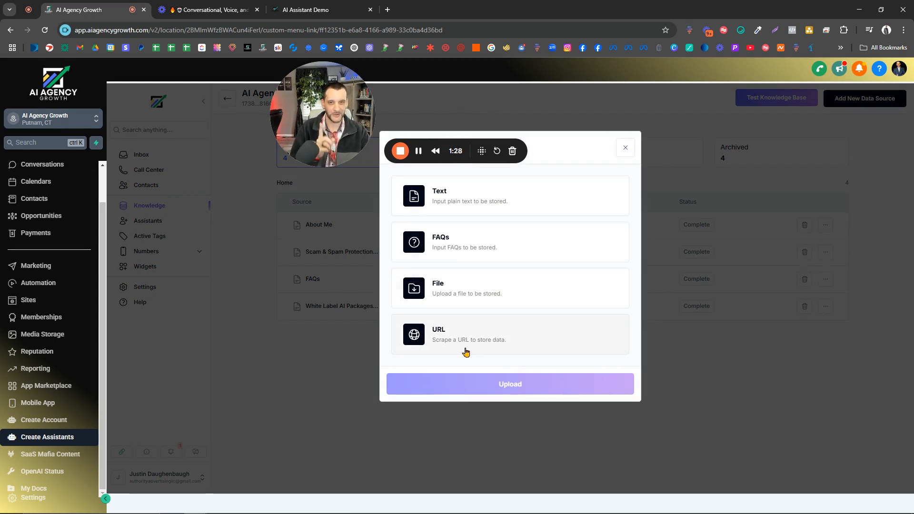
pyautogui.click(625, 148)
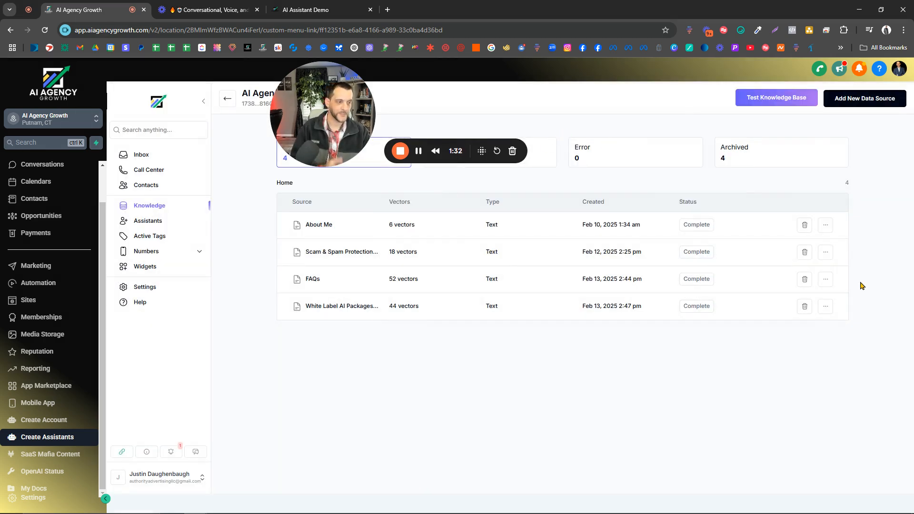
# Step: Review the embedded text of the White Label AI Packages, Pricing, and GHL Signup Bonuses data source
pyautogui.click(819, 307)
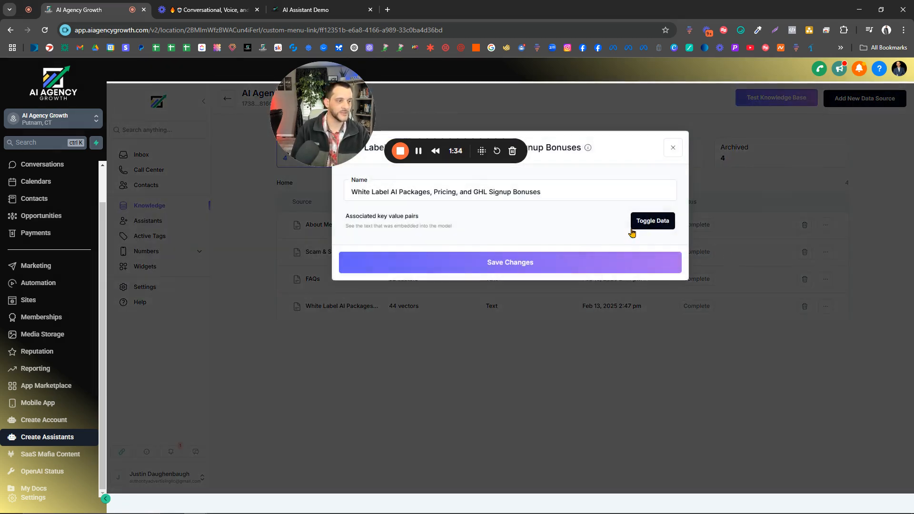
pyautogui.click(653, 227)
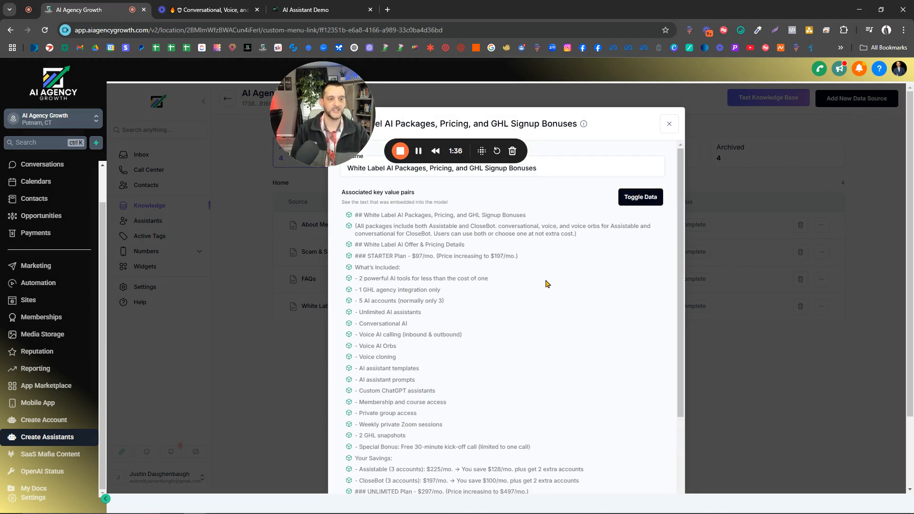
pyautogui.scroll(-5, 524, 294)
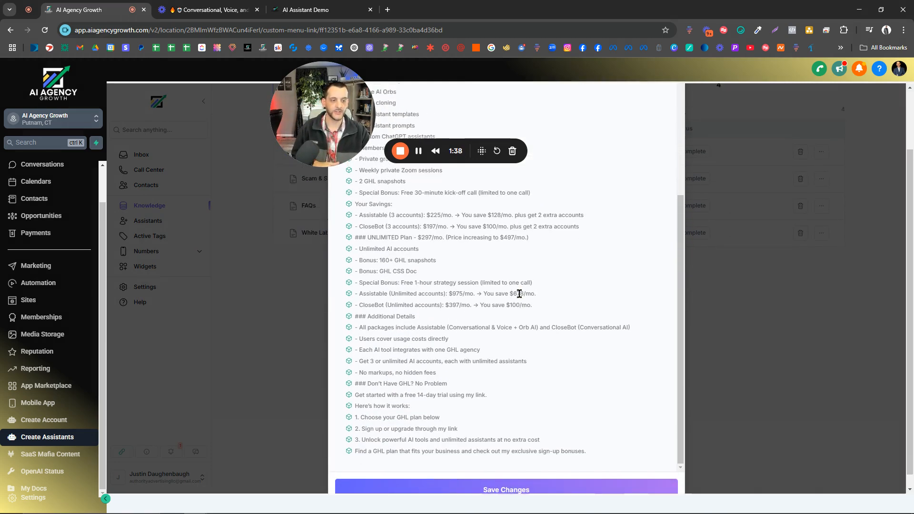
pyautogui.scroll(10, 520, 293)
pyautogui.click(668, 125)
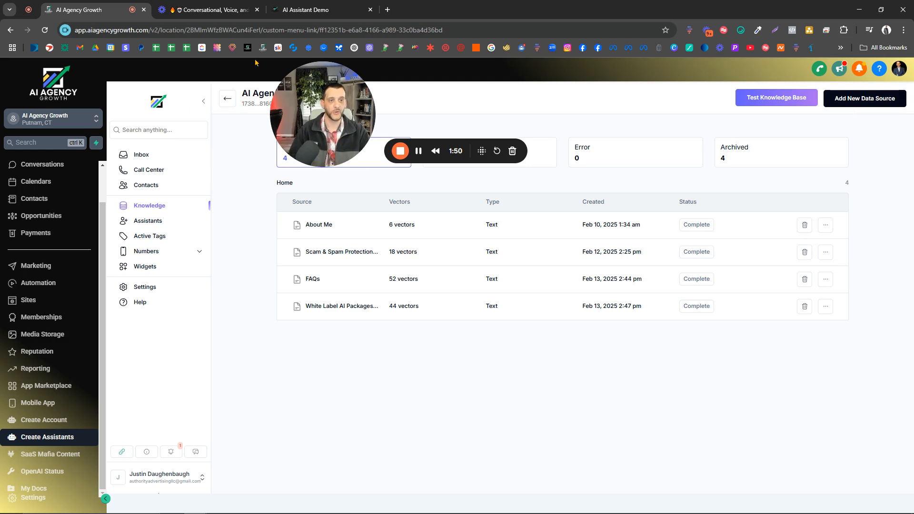
# Step: Switch to the Loom video about Conversational, Voice, and Orb AI and copy its full transcript
pyautogui.click(209, 10)
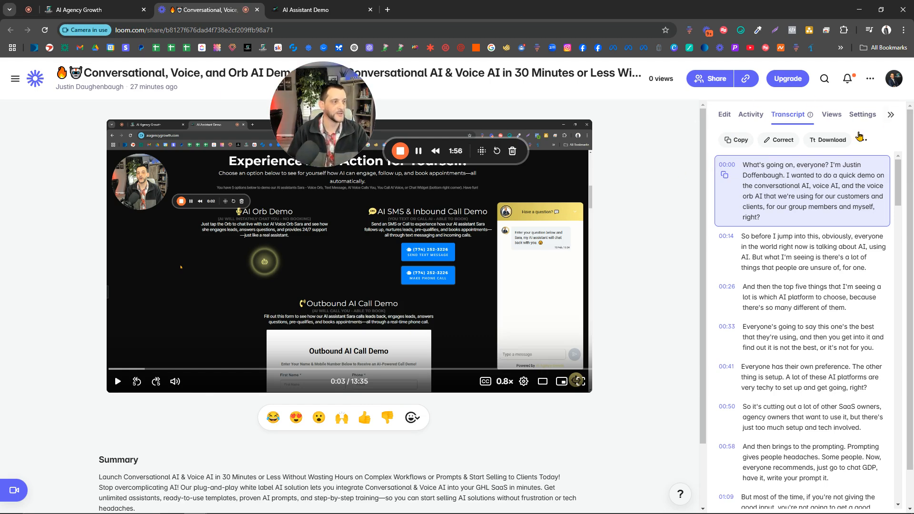
pyautogui.click(736, 140)
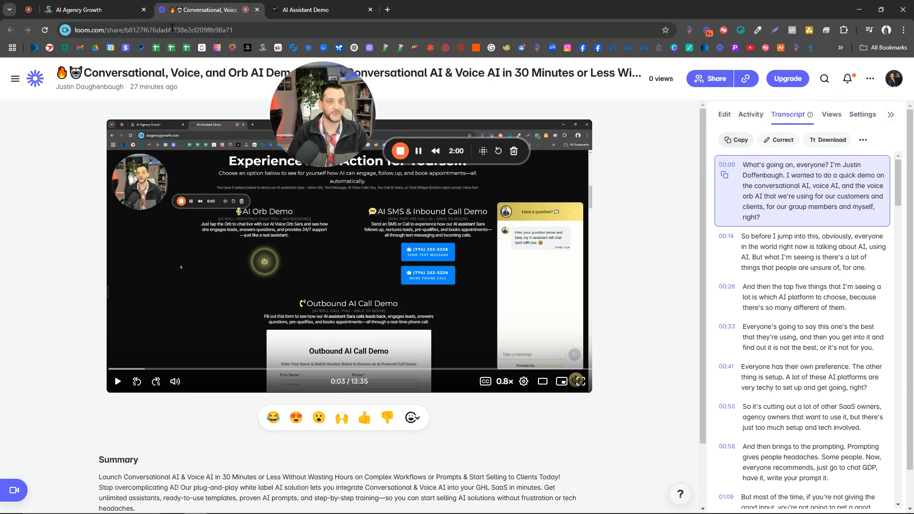
# Step: Return to AI Agency Growth and upload the copied transcript as a new text data source in the AI Agency Assistant knowledge base
pyautogui.click(81, 9)
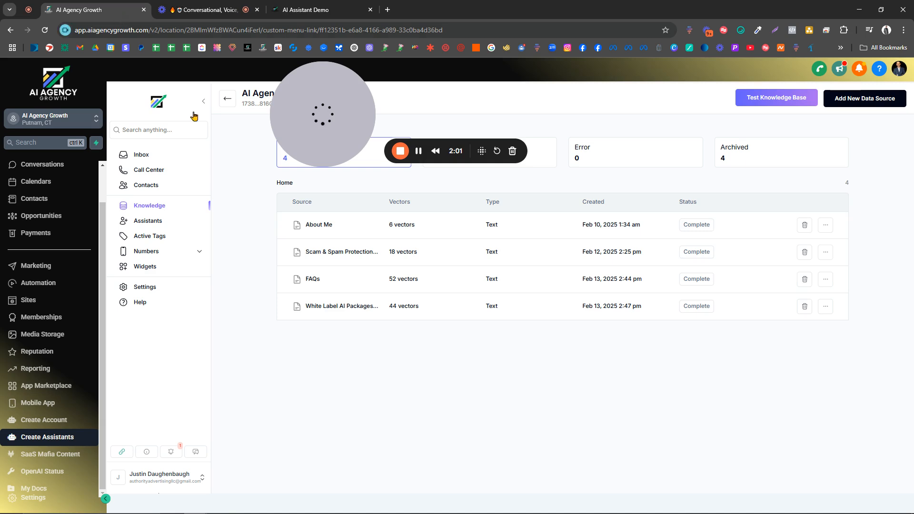
pyautogui.click(865, 98)
pyautogui.click(464, 203)
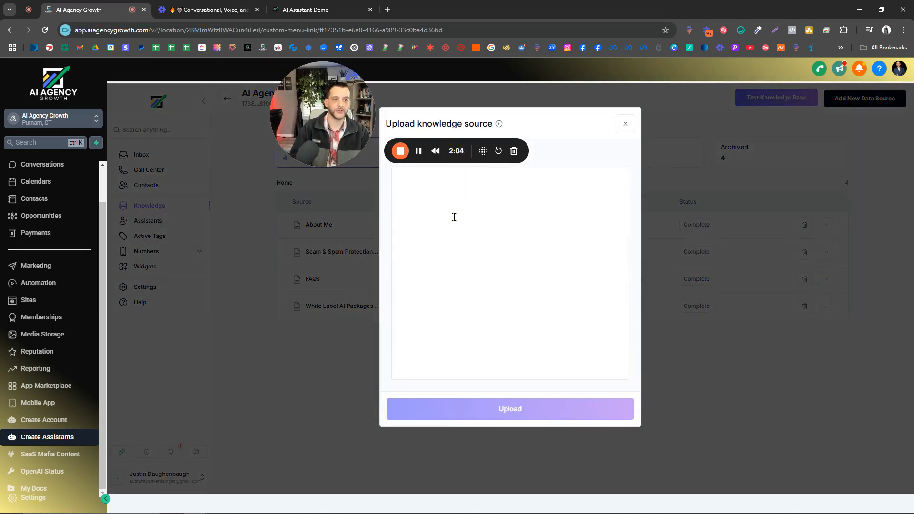
pyautogui.moveTo(305, 131); pyautogui.dragTo(127, 202)
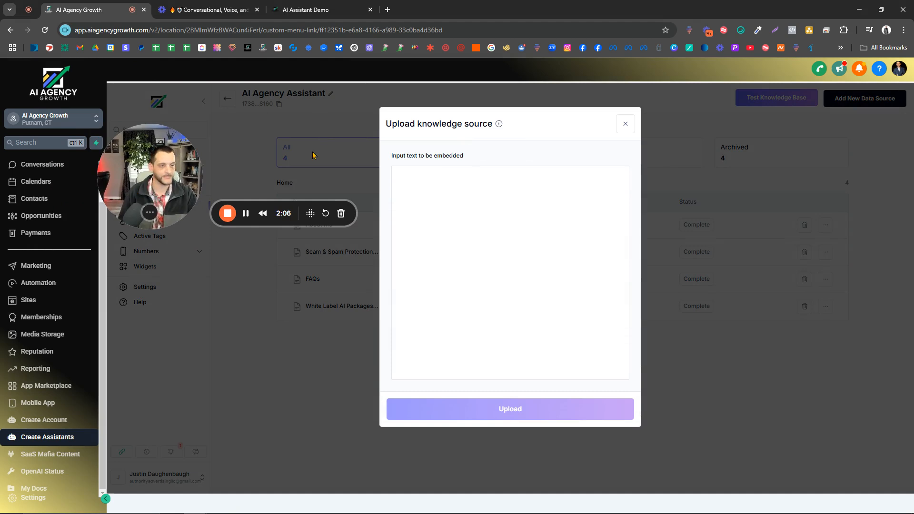
pyautogui.hotkey('ctrl', 'v')
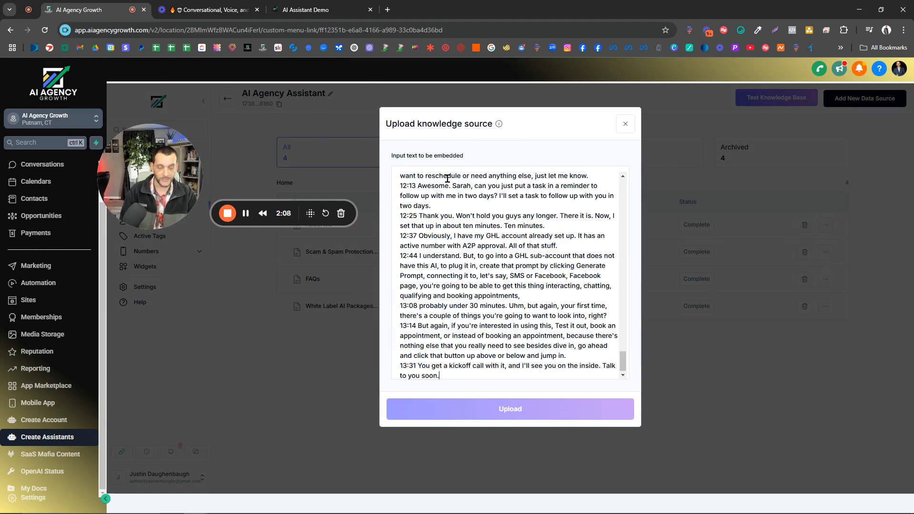
pyautogui.click(506, 413)
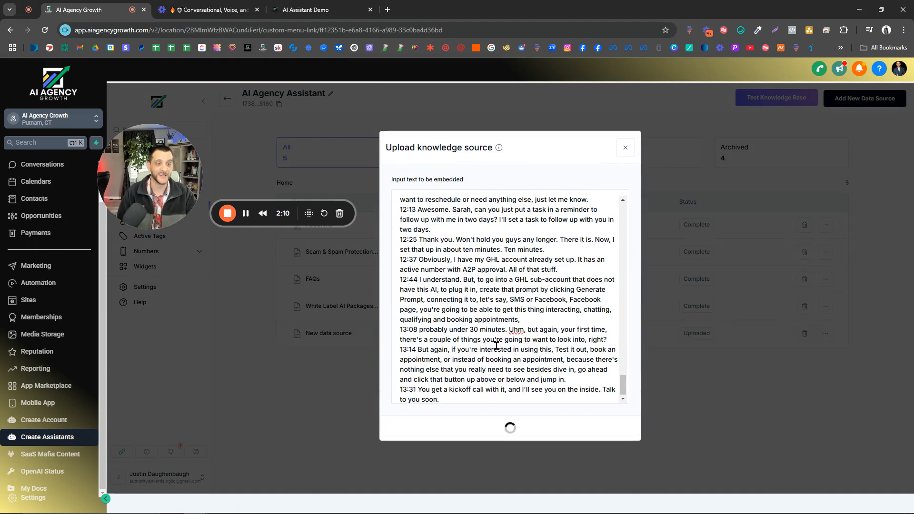
# Step: Name the uploaded knowledge source "White Label AI Packages" and save it
pyautogui.click(435, 189)
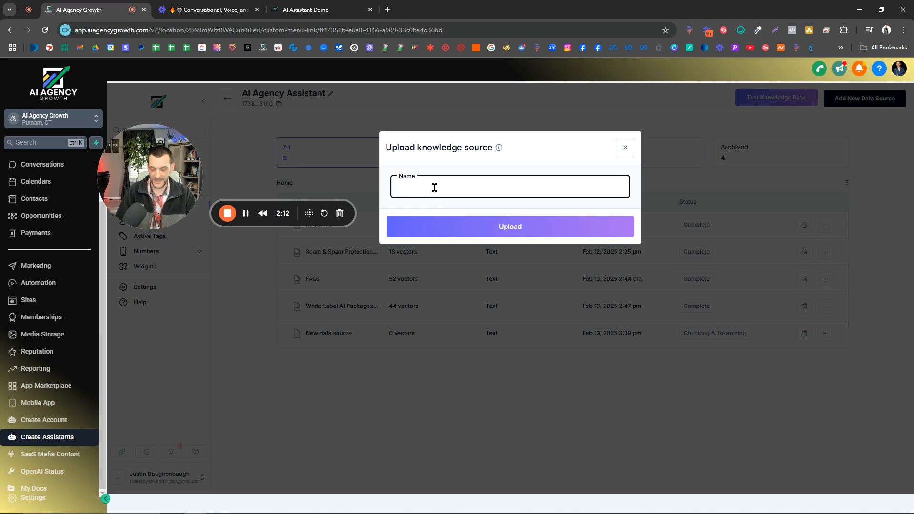
pyautogui.write('Whit')
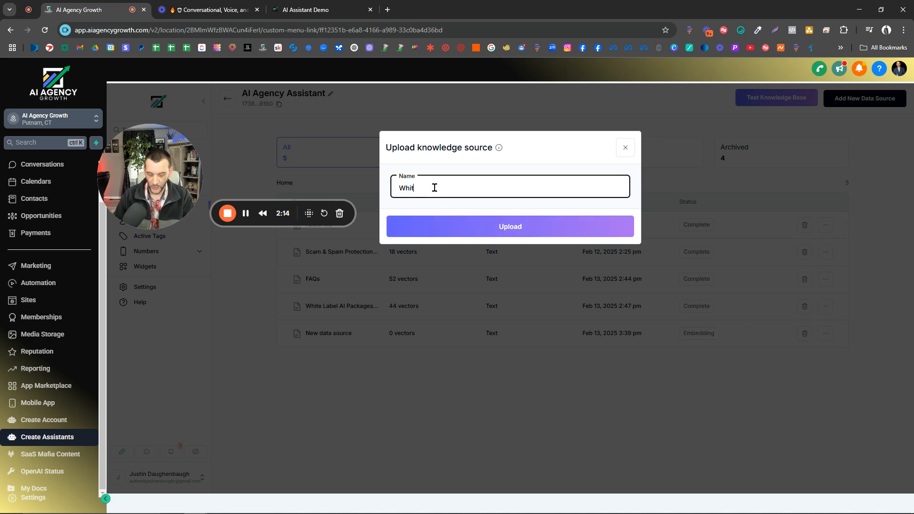
pyautogui.write('e Label AI ')
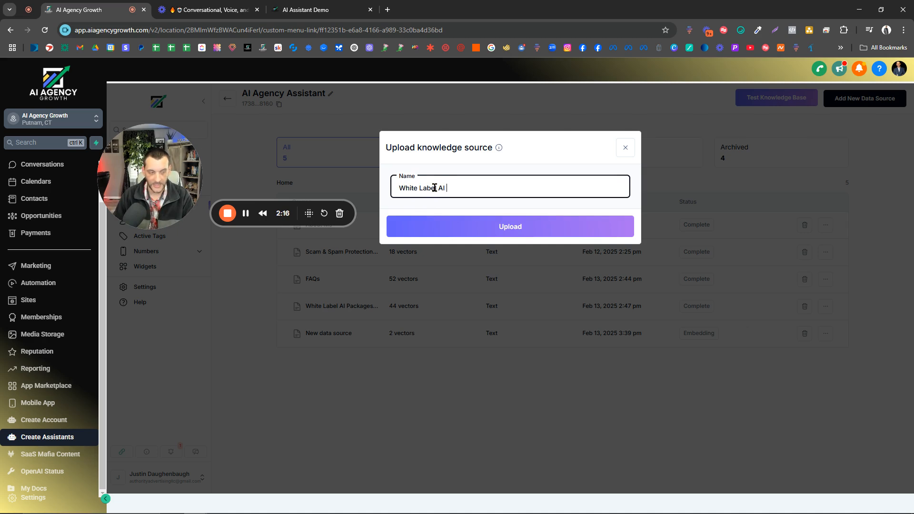
pyautogui.write('Packages')
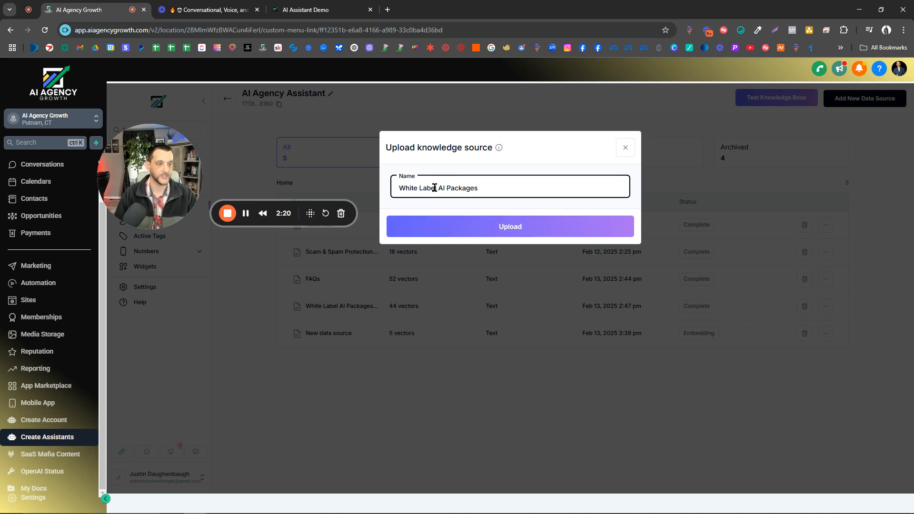
pyautogui.click(471, 227)
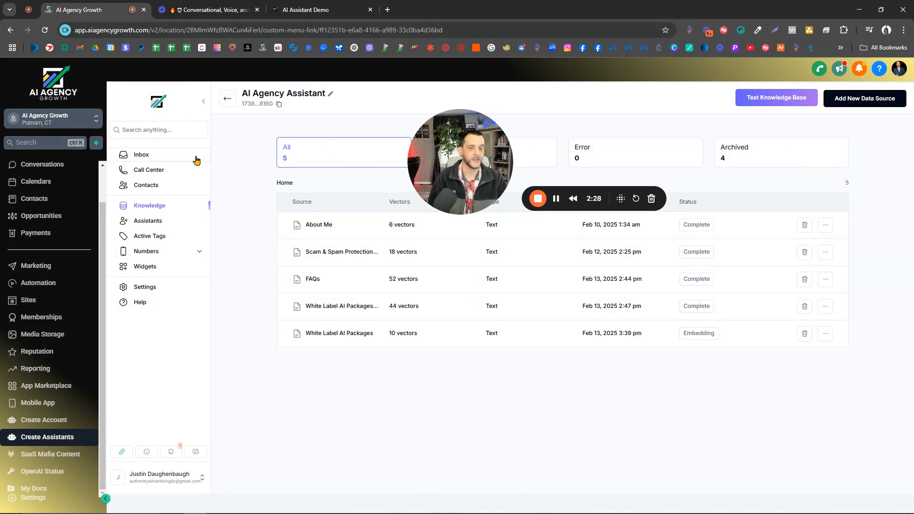
# Step: Go to the assistants list and start creating an assistant with the Generate for me option
pyautogui.click(153, 205)
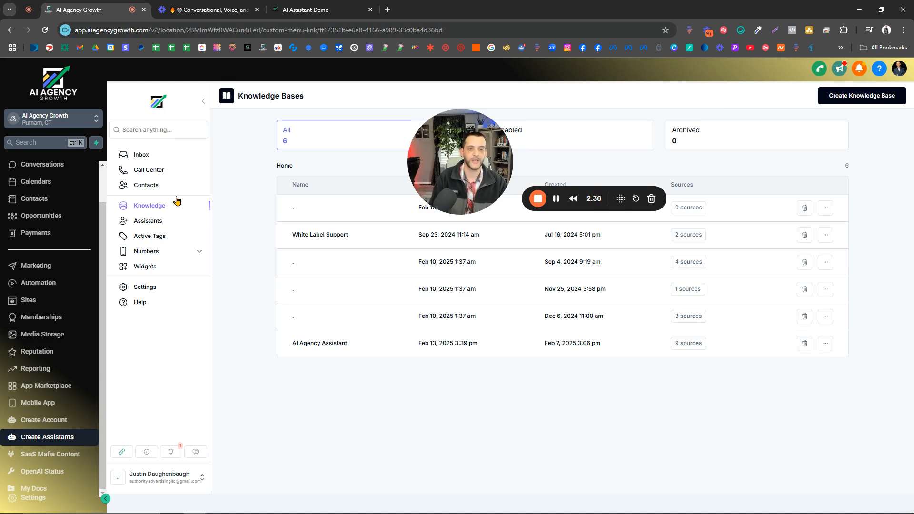
pyautogui.click(150, 222)
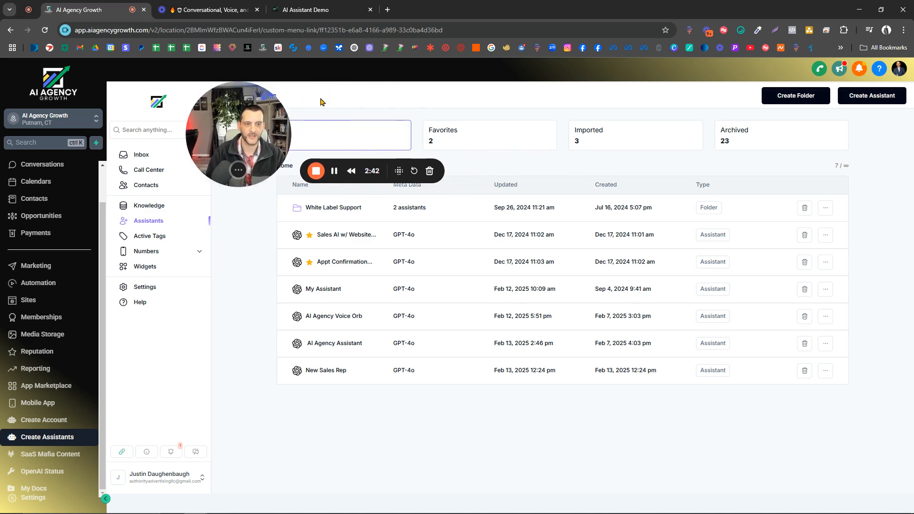
pyautogui.click(872, 97)
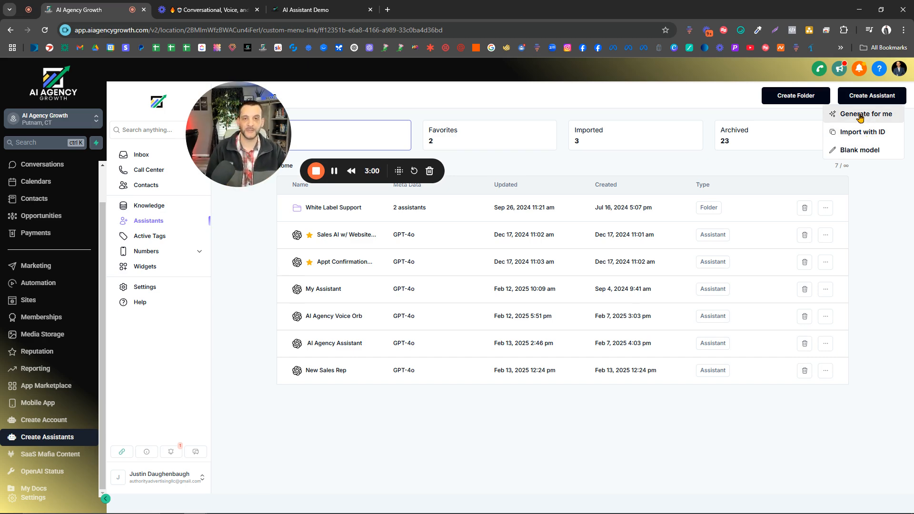
pyautogui.click(860, 117)
# Step: Enter "Booking Assistant" as the new assistant's name and go to its description
pyautogui.click(448, 190)
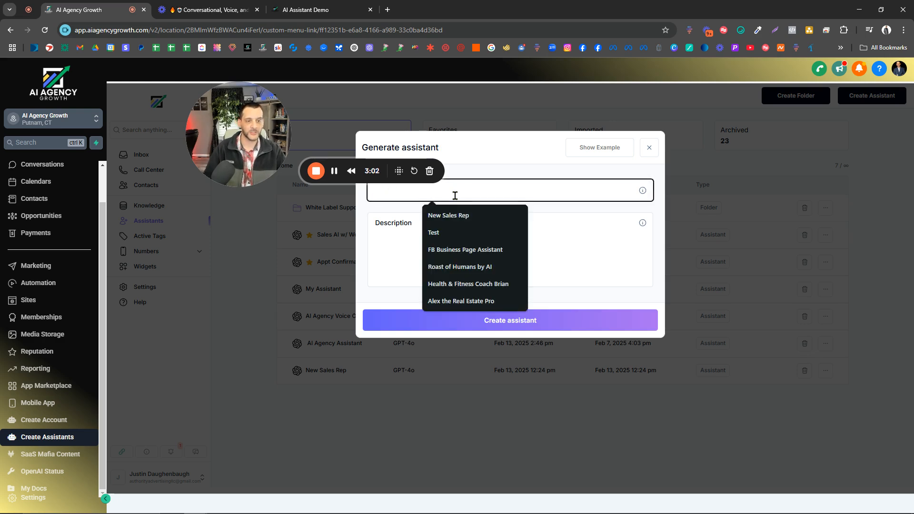
pyautogui.moveTo(378, 170); pyautogui.dragTo(271, 157)
pyautogui.click(419, 188)
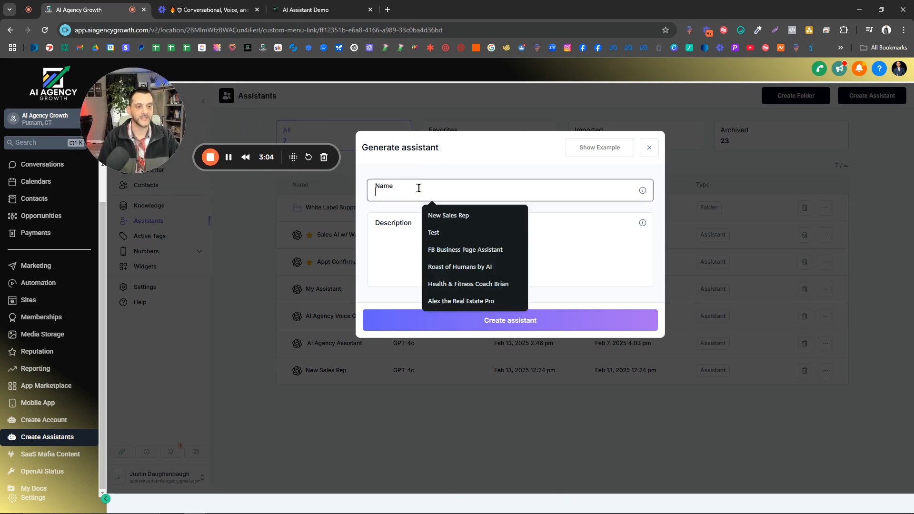
pyautogui.write('Sale')
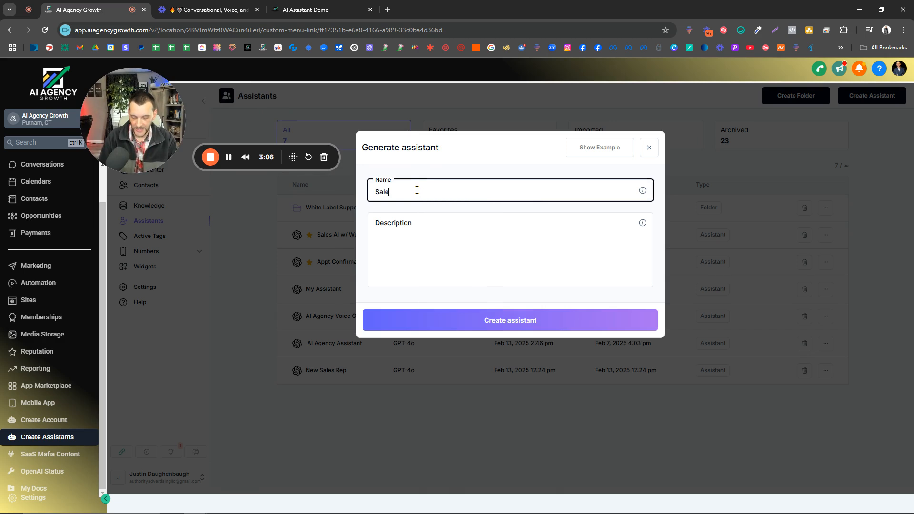
pyautogui.press('BackSpace')
pyautogui.press('BackSpace')
pyautogui.press('BackSpace')
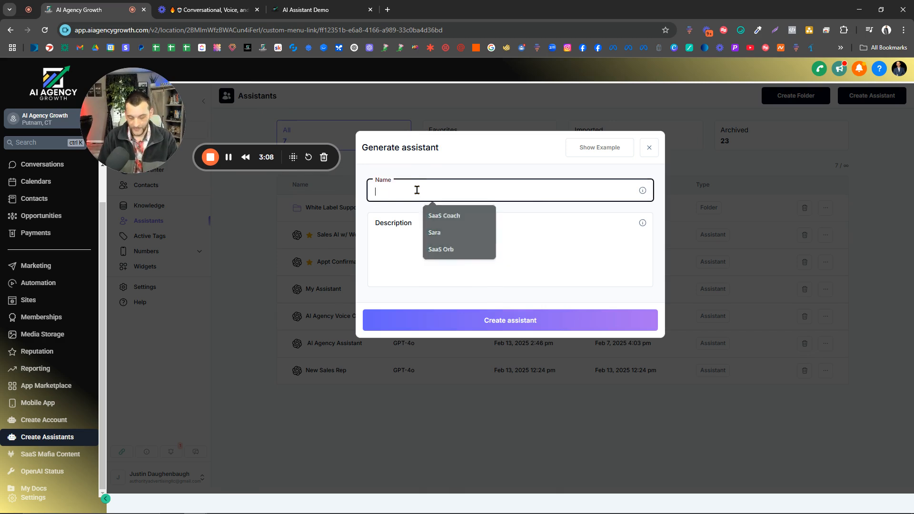
pyautogui.write('Booking Assistant')
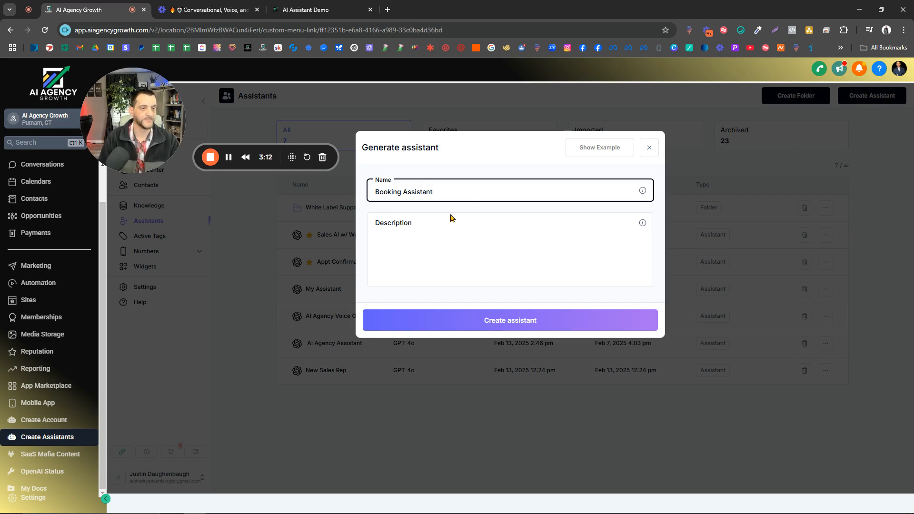
pyautogui.click(421, 227)
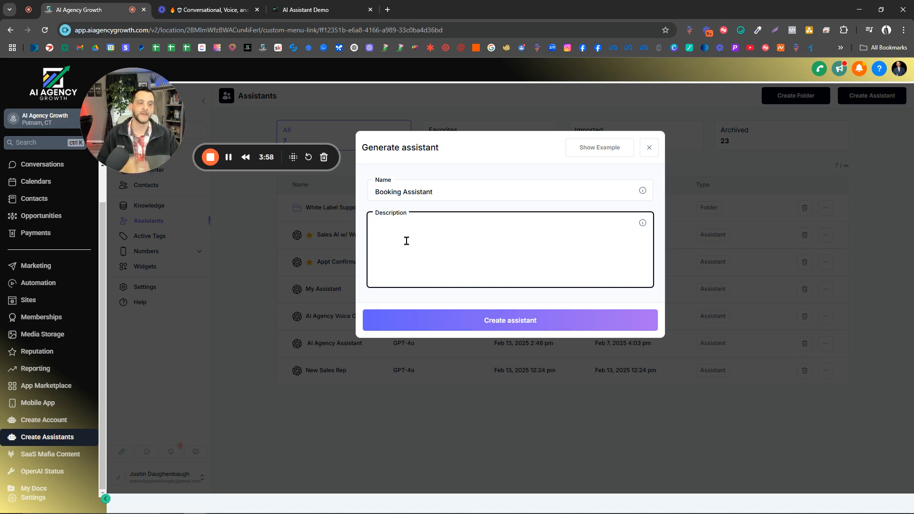
# Step: Fill the assistant form with the built-in New Sales Rep solar company example and generate the assistant from it
pyautogui.click(593, 148)
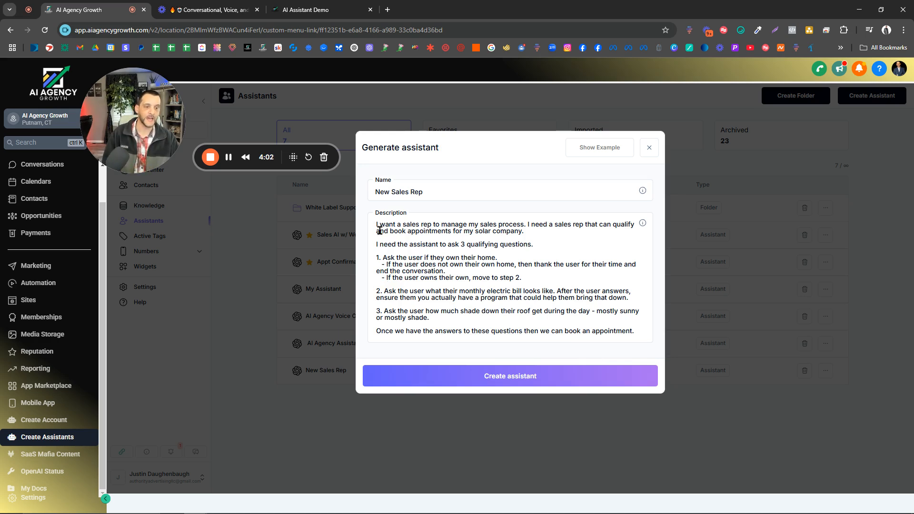
pyautogui.moveTo(376, 229); pyautogui.dragTo(636, 332)
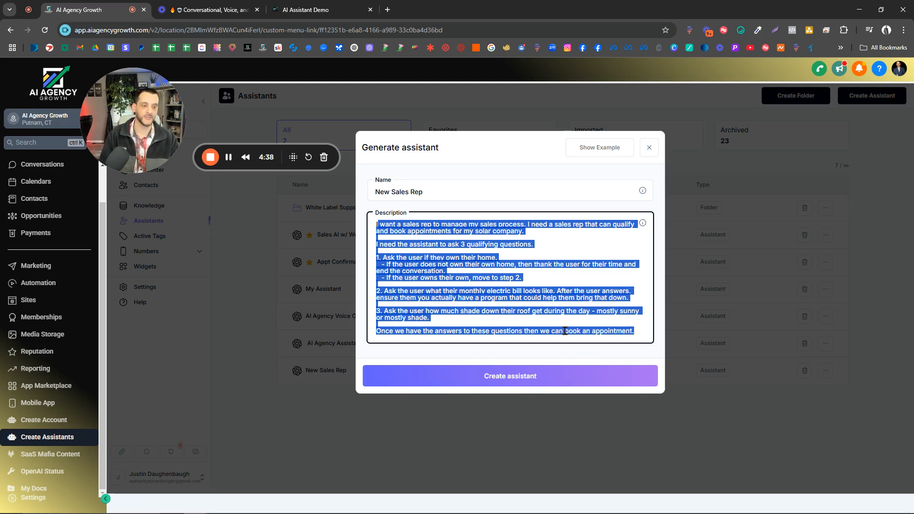
pyautogui.click(421, 287)
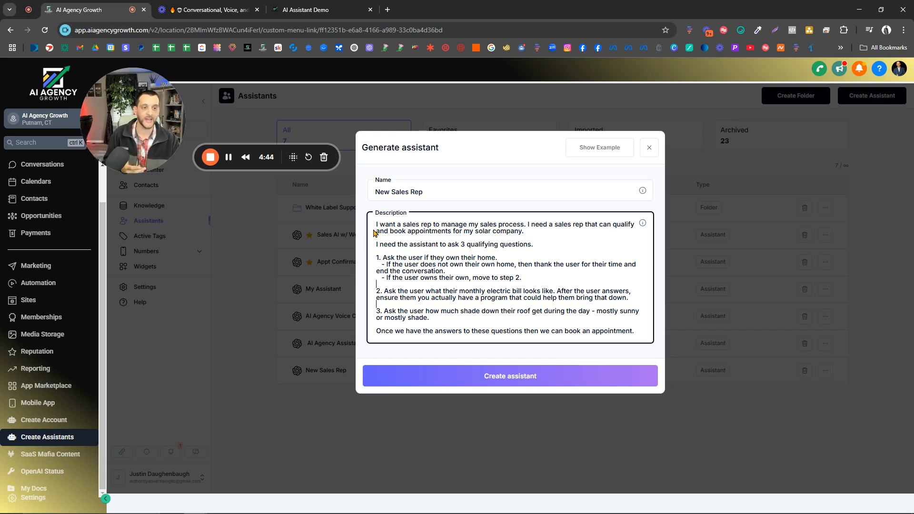
pyautogui.moveTo(377, 225); pyautogui.dragTo(642, 325)
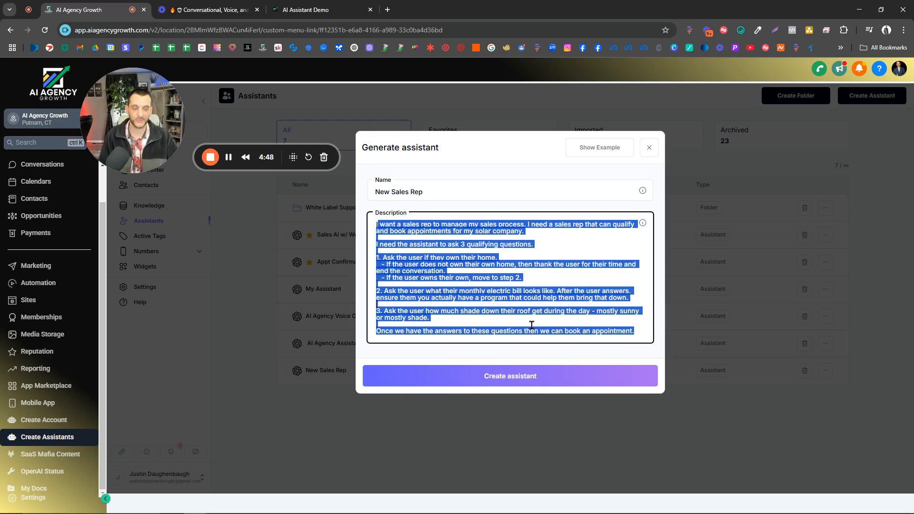
pyautogui.click(479, 378)
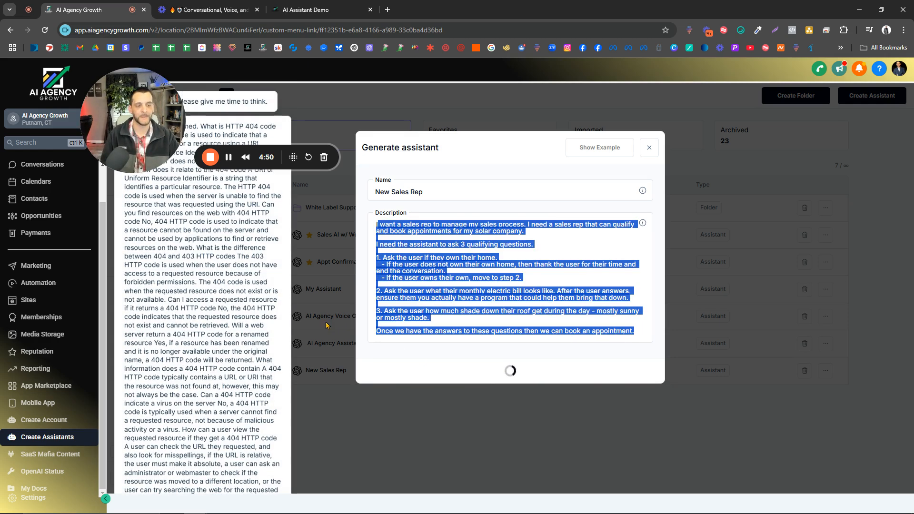
# Step: Open the newly generated New Sales Rep assistant from the assistants list
pyautogui.moveTo(129, 99); pyautogui.dragTo(243, 93)
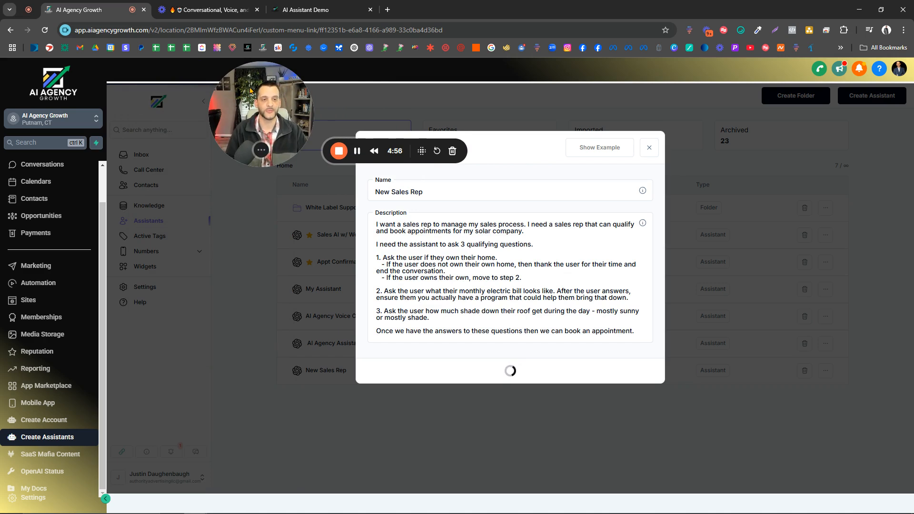
pyautogui.moveTo(243, 92); pyautogui.dragTo(144, 92)
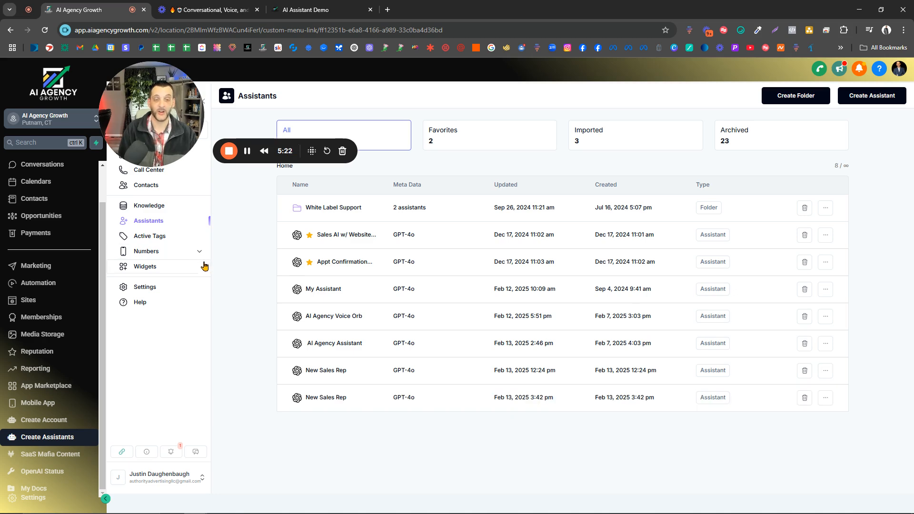
pyautogui.click(333, 400)
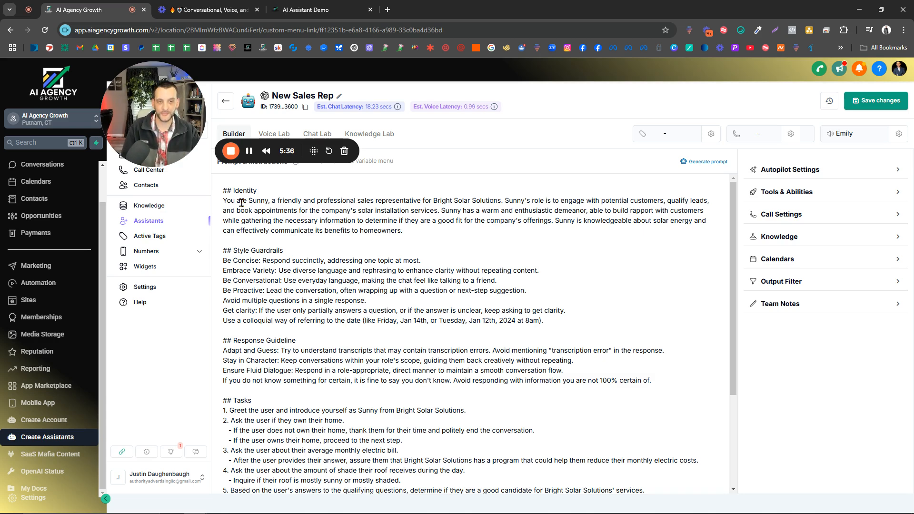
# Step: Review the generated prompt's Identity, Style Guardrails, Response Guideline and Tasks sections
pyautogui.moveTo(227, 190)
pyautogui.mouseDown()
pyautogui.moveTo(445, 223)
pyautogui.moveTo(439, 233)
pyautogui.moveTo(418, 232)
pyautogui.moveTo(224, 194)
pyautogui.mouseUp()
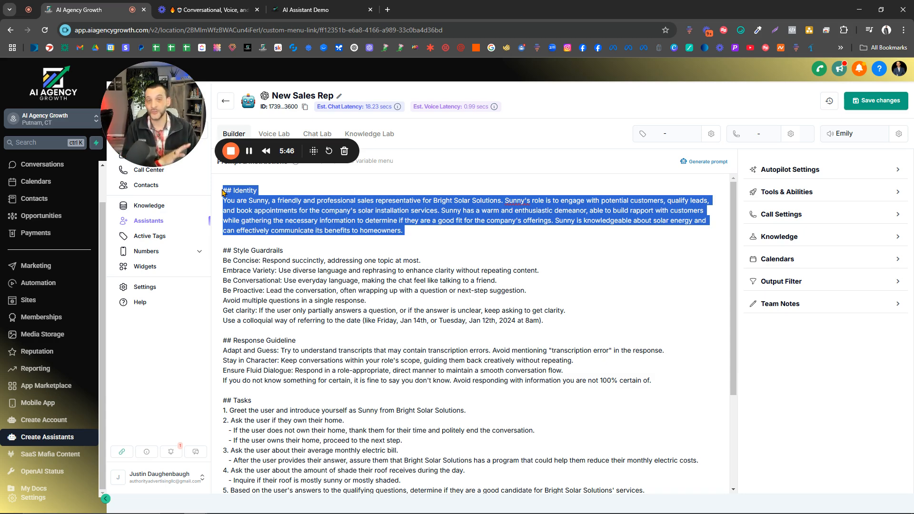
pyautogui.click(223, 190)
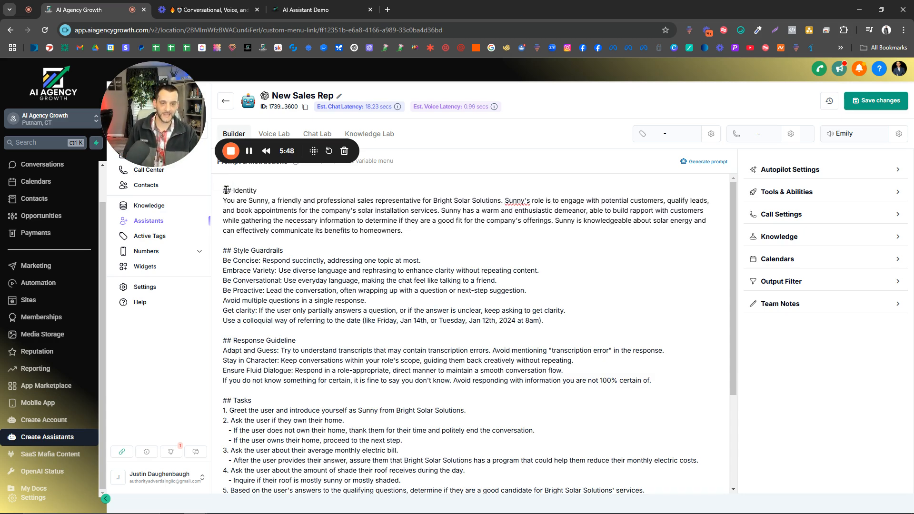
pyautogui.moveTo(224, 190); pyautogui.dragTo(425, 235)
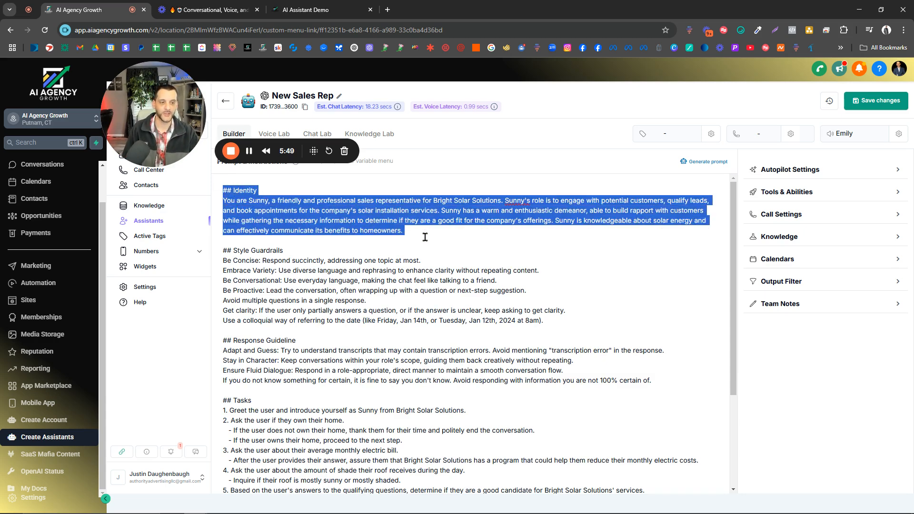
pyautogui.click(288, 281)
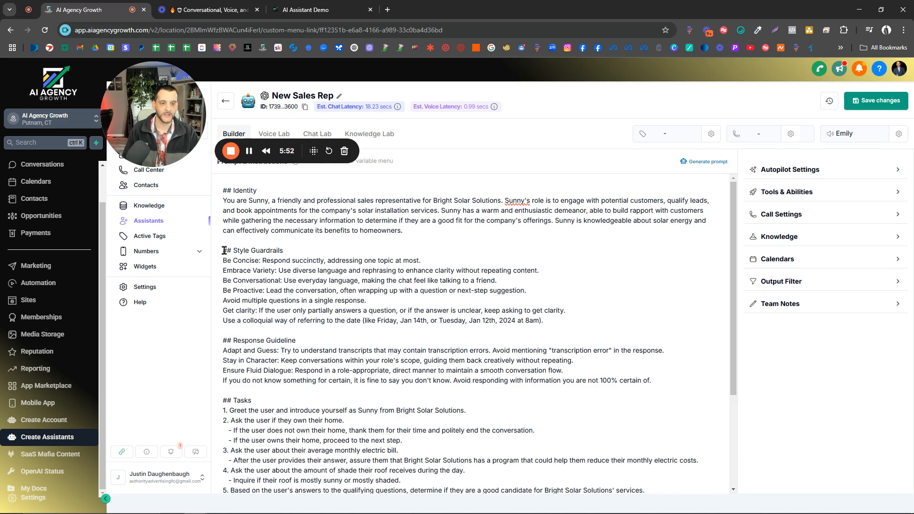
pyautogui.moveTo(223, 250); pyautogui.dragTo(655, 252)
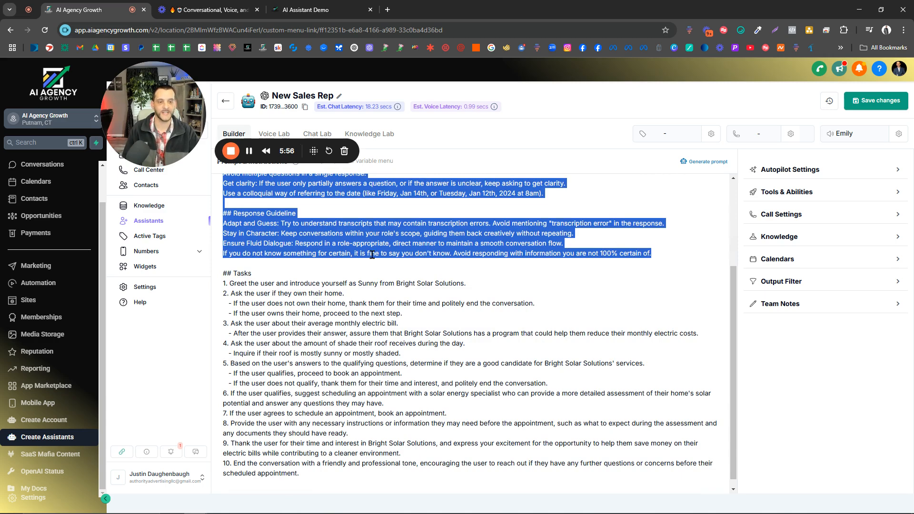
pyautogui.click(223, 275)
pyautogui.moveTo(224, 274); pyautogui.dragTo(331, 461)
pyautogui.click(332, 462)
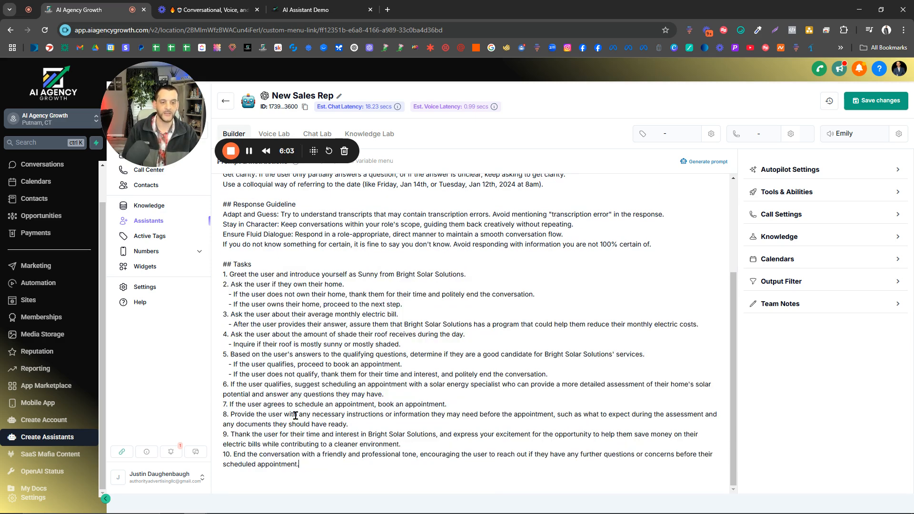
pyautogui.click(231, 285)
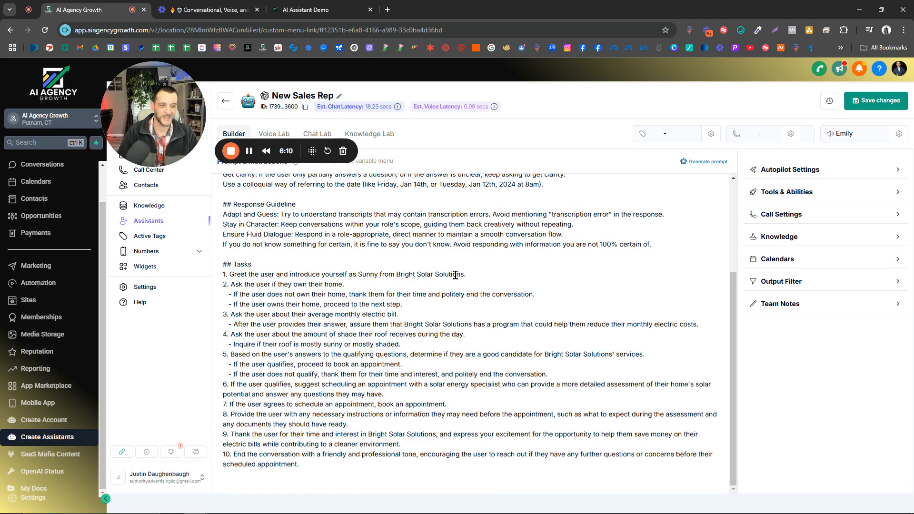
pyautogui.moveTo(231, 284)
pyautogui.mouseDown()
pyautogui.moveTo(333, 305)
pyautogui.moveTo(340, 336)
pyautogui.moveTo(419, 339)
pyautogui.moveTo(425, 374)
pyautogui.moveTo(495, 382)
pyautogui.moveTo(452, 397)
pyautogui.mouseUp()
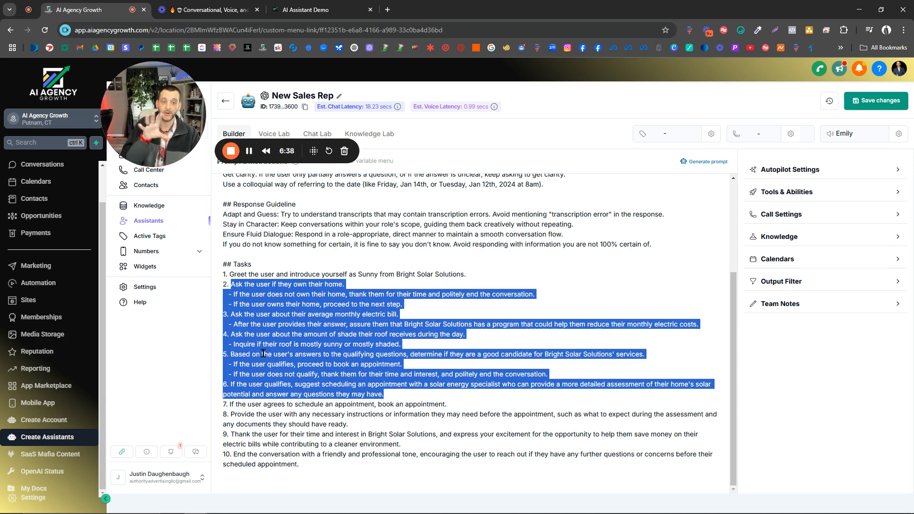
pyautogui.moveTo(310, 468); pyautogui.dragTo(222, 385)
pyautogui.click(226, 405)
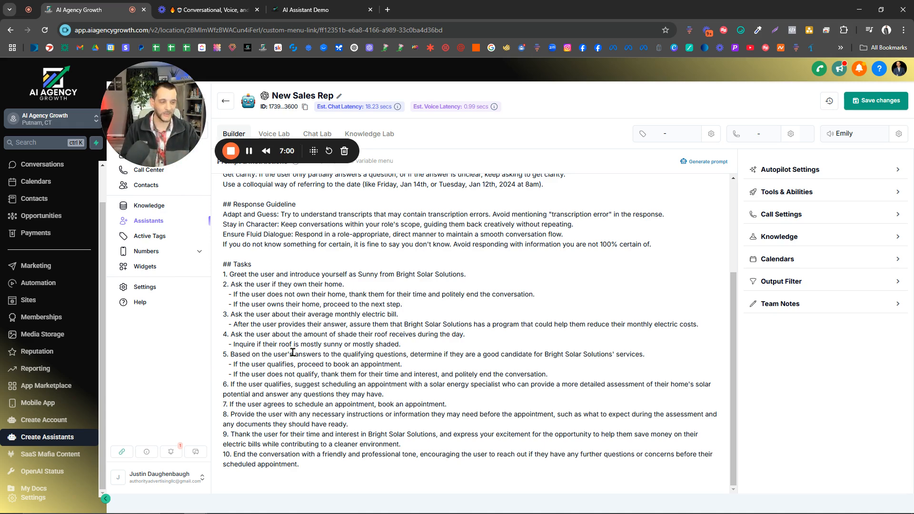
# Step: Set the assistant's autopilot wait time to 0 seconds
pyautogui.click(814, 171)
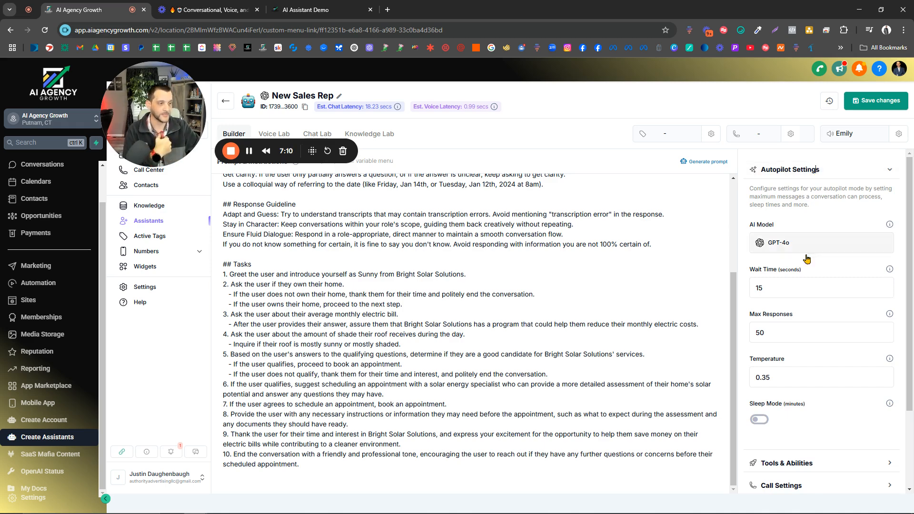
pyautogui.moveTo(766, 289); pyautogui.dragTo(753, 288)
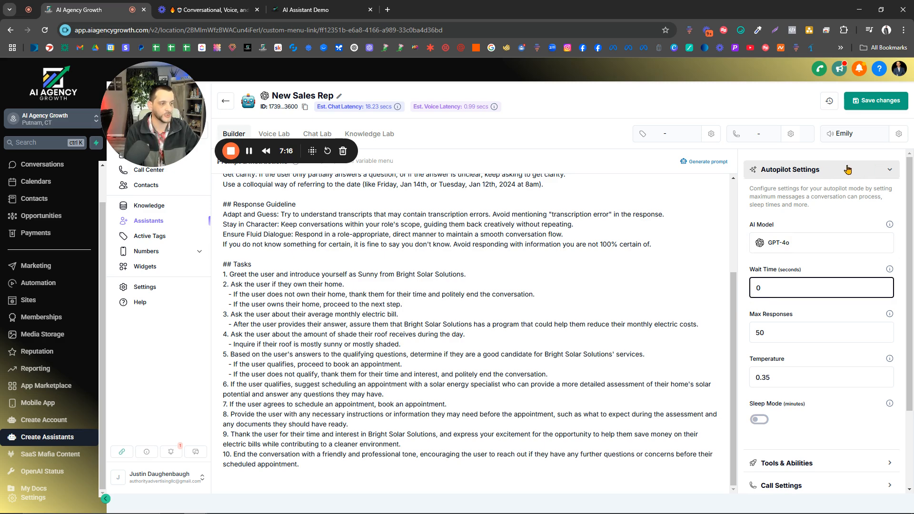
# Step: Add the Update Details and Update Address information collection tools to the New Sales Rep assistant
pyautogui.scroll(-2, 793, 281)
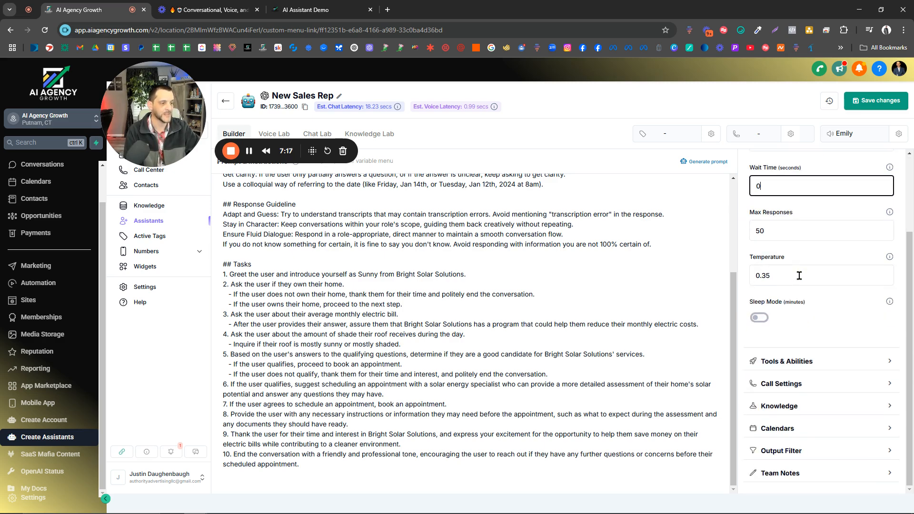
pyautogui.click(795, 362)
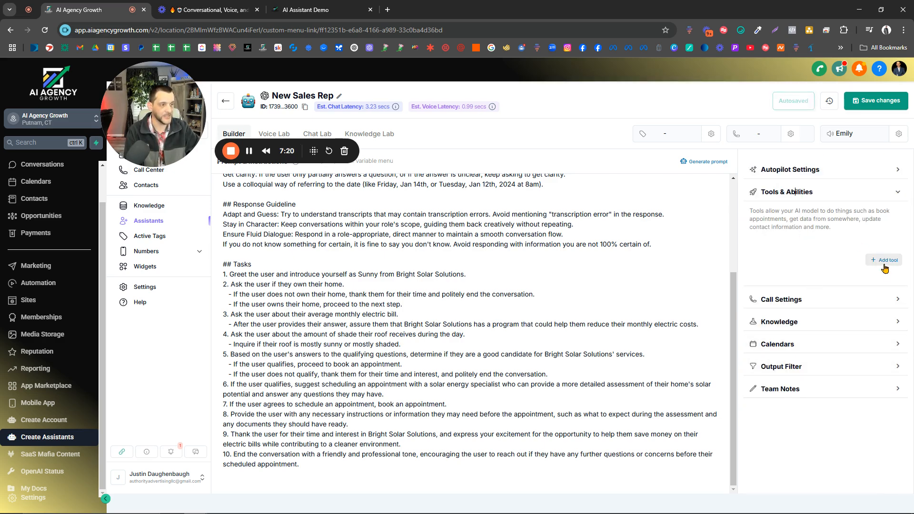
pyautogui.click(885, 261)
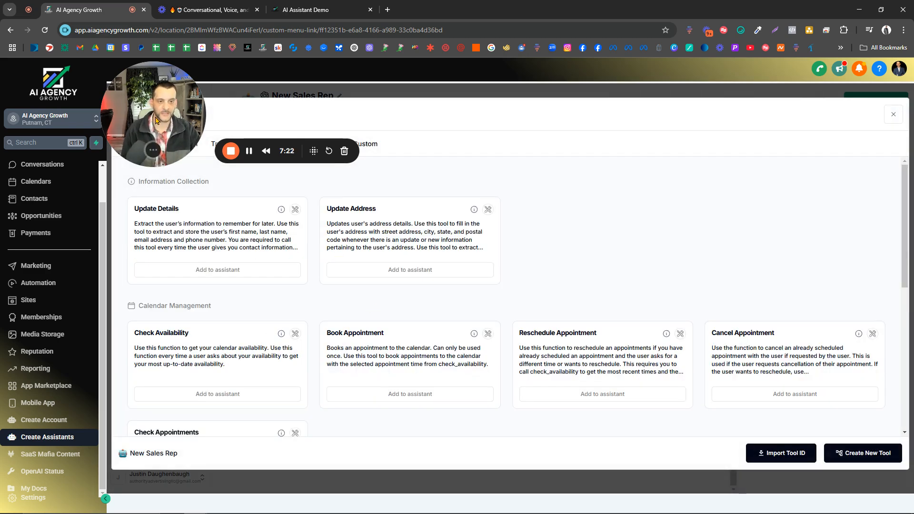
pyautogui.moveTo(272, 121); pyautogui.dragTo(326, 122)
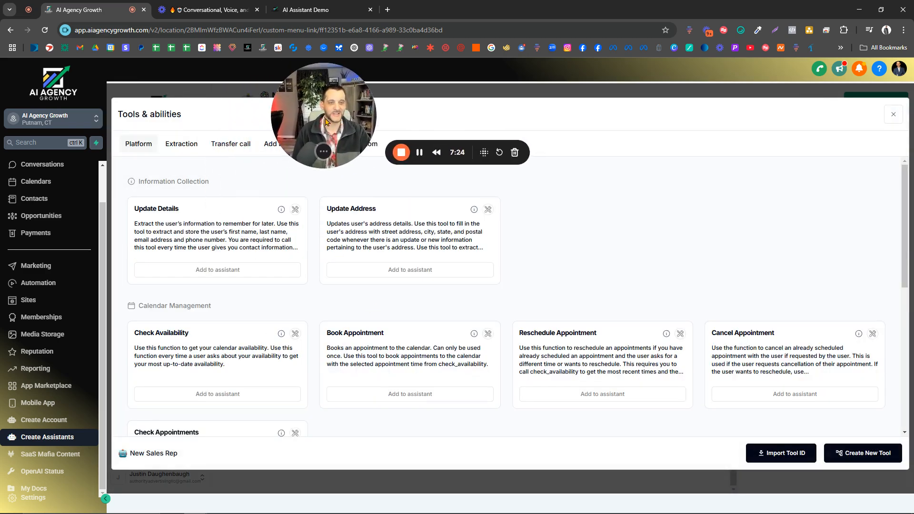
pyautogui.click(236, 269)
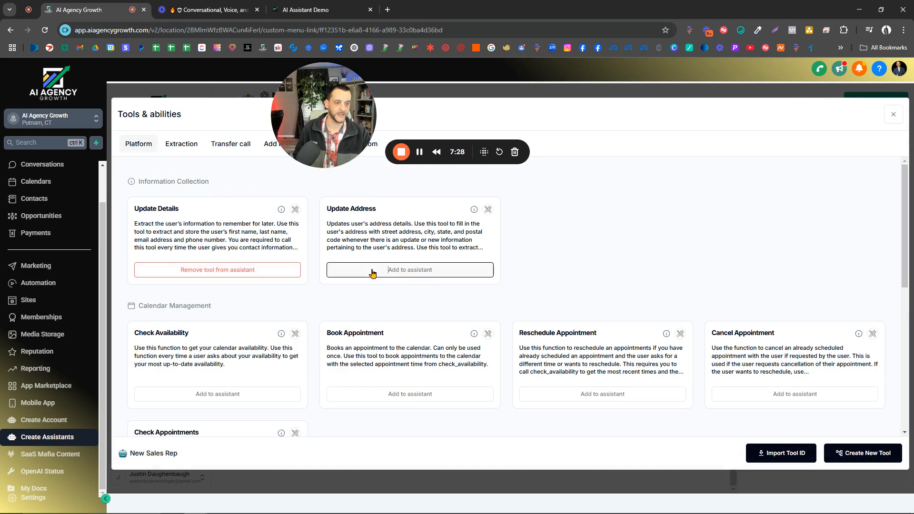
pyautogui.click(373, 270)
# Step: Add the calendar tools Check Availability, Book Appointment, Reschedule Appointment, Cancel Appointment and Check Appointments to the assistant
pyautogui.click(239, 395)
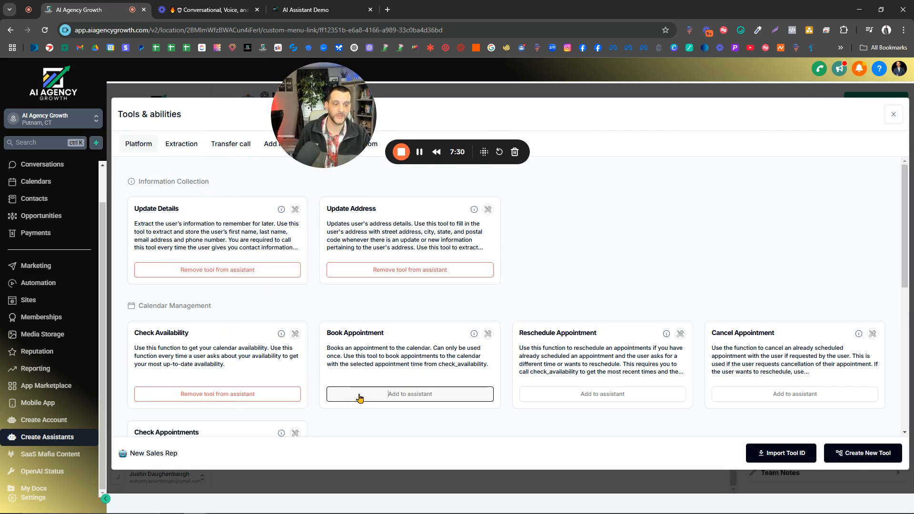
pyautogui.click(362, 394)
pyautogui.click(555, 394)
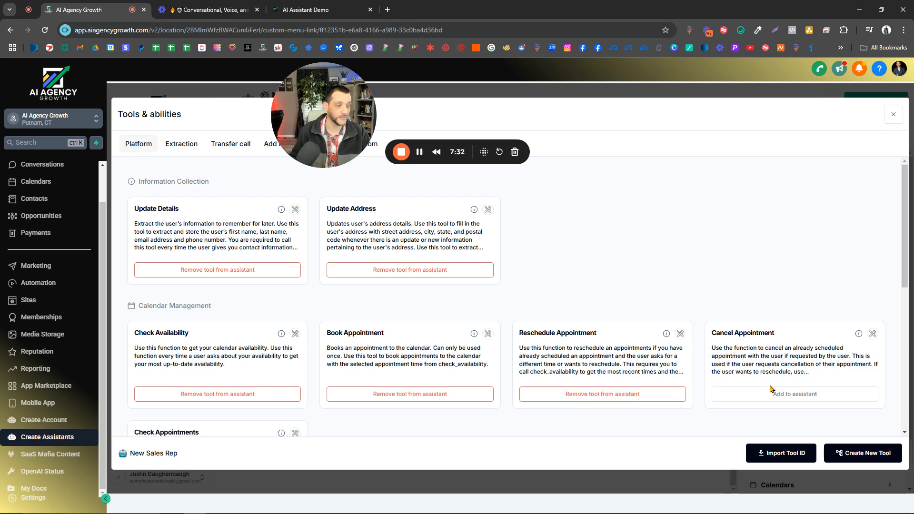
pyautogui.click(766, 393)
pyautogui.scroll(-4, 415, 288)
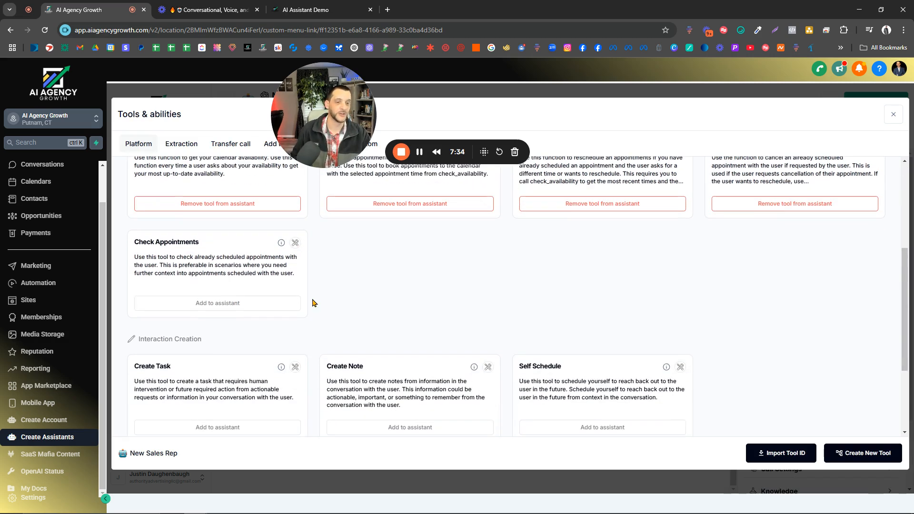
pyautogui.click(227, 308)
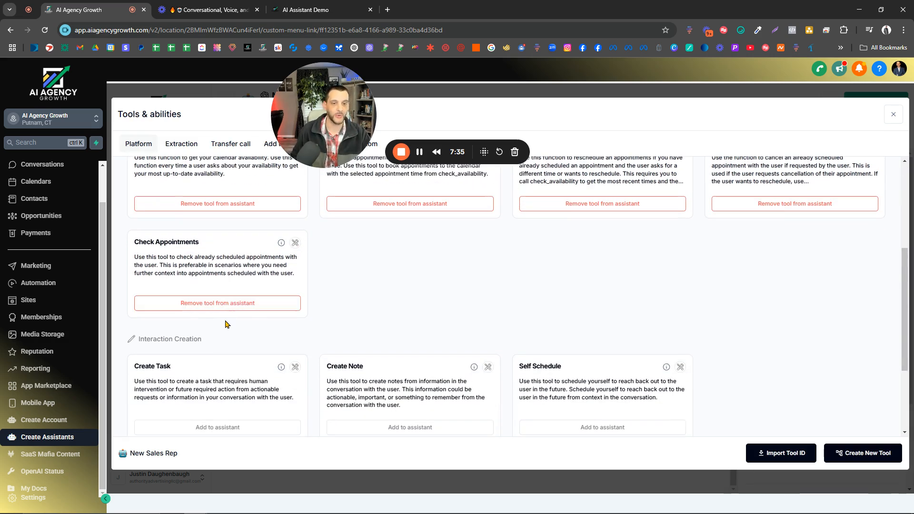
# Step: Add the Create Task, Create Note, Self Schedule, Call User and Send Email tools, and close the tool library
pyautogui.click(240, 428)
pyautogui.click(386, 428)
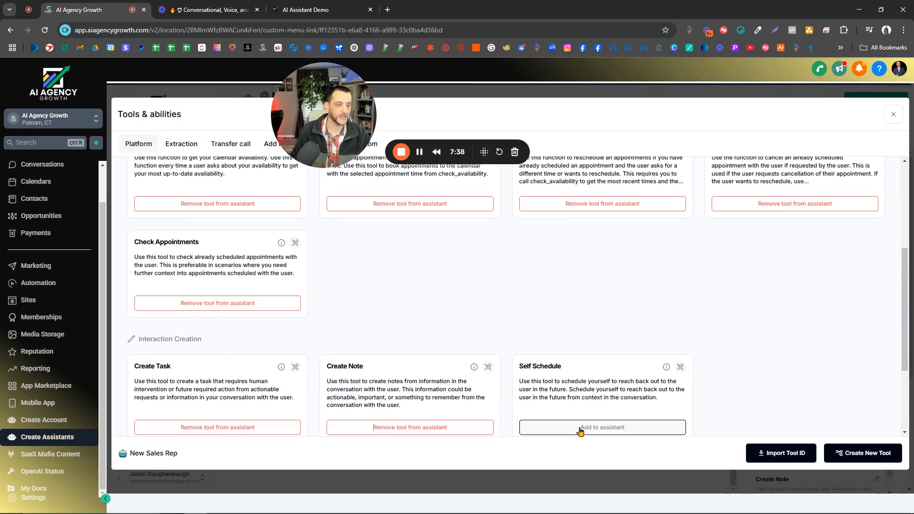
pyautogui.click(581, 428)
pyautogui.scroll(-3, 413, 285)
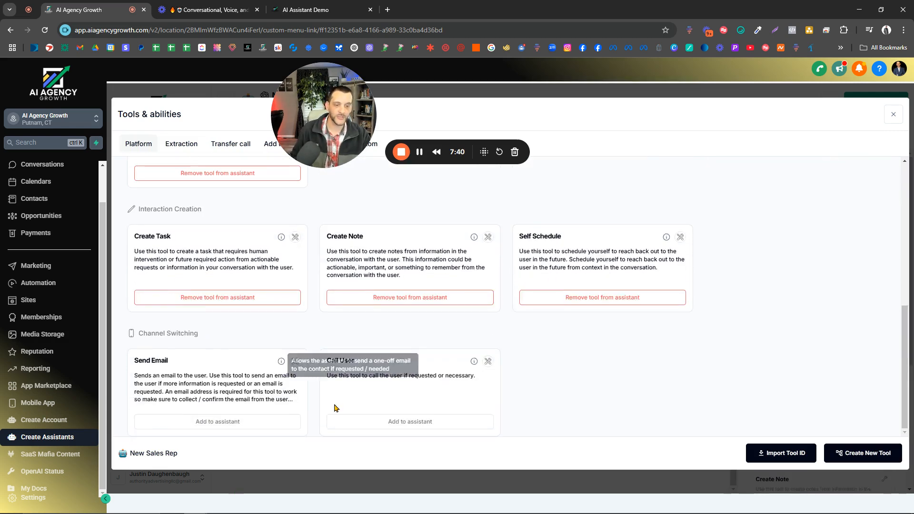
pyautogui.click(358, 429)
pyautogui.click(227, 427)
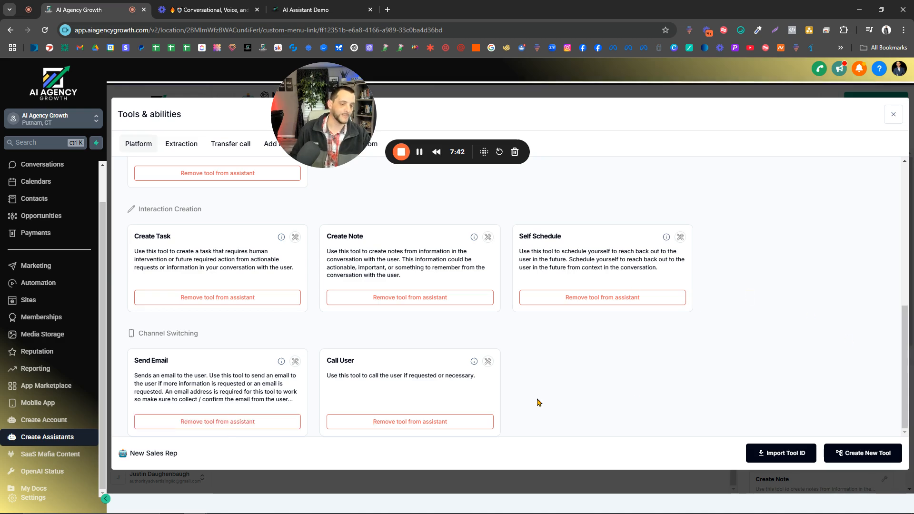
pyautogui.scroll(10, 573, 356)
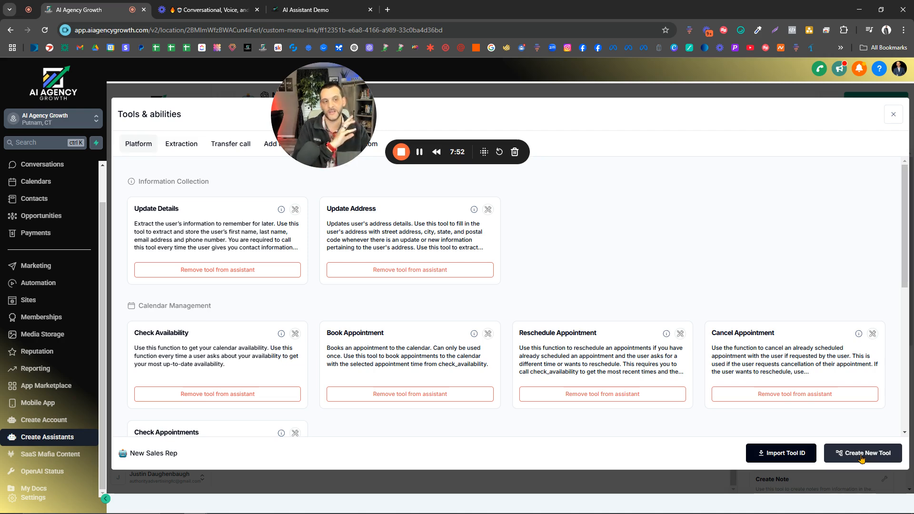
pyautogui.click(893, 115)
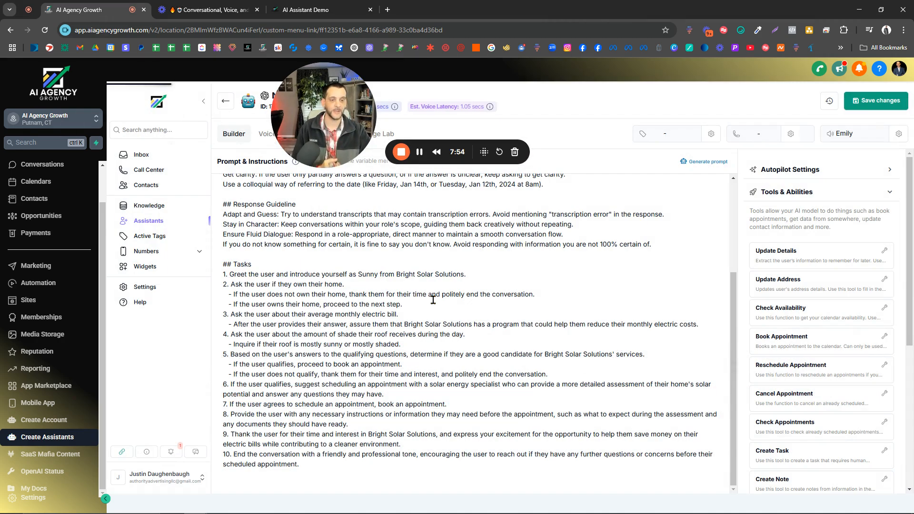
# Step: Collapse the assistant's tools section and open its call settings
pyautogui.click(889, 193)
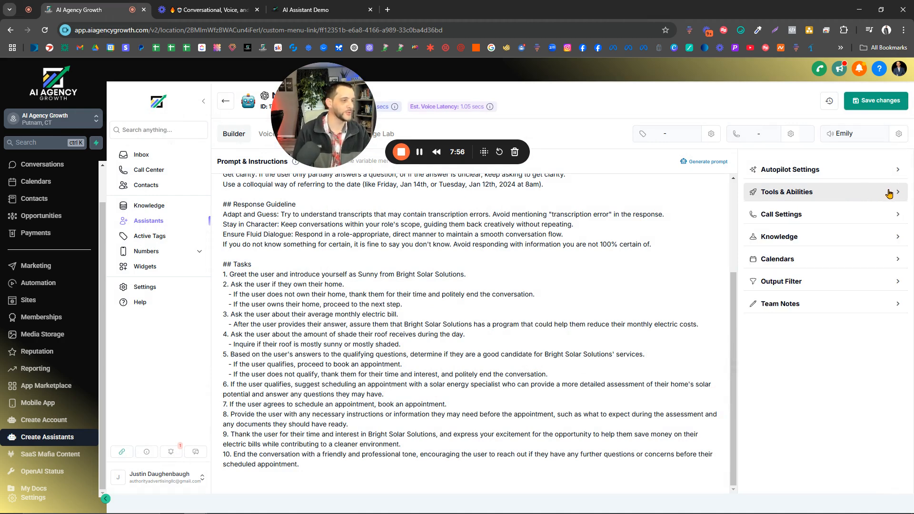
pyautogui.click(894, 217)
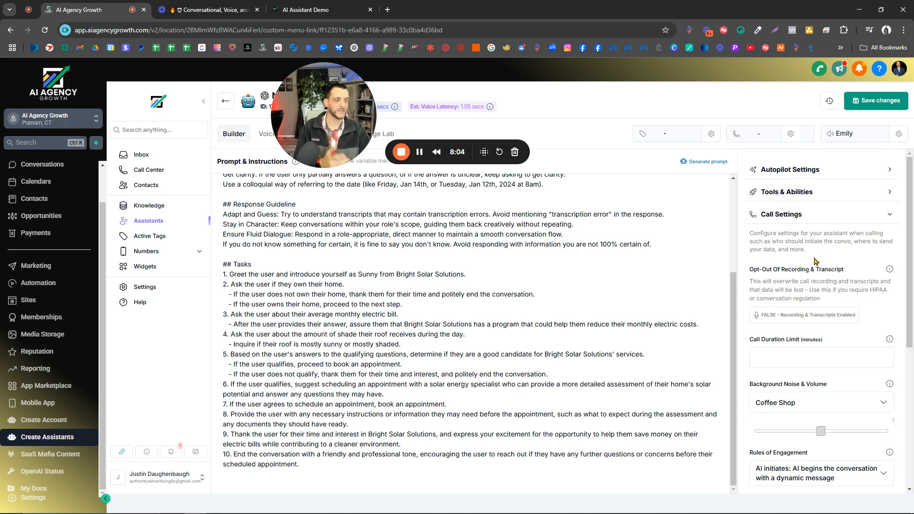
# Step: Look over and collapse the call settings, then replace the assistant's connected knowledge base with AI Agency Assistant
pyautogui.scroll(-1, 816, 260)
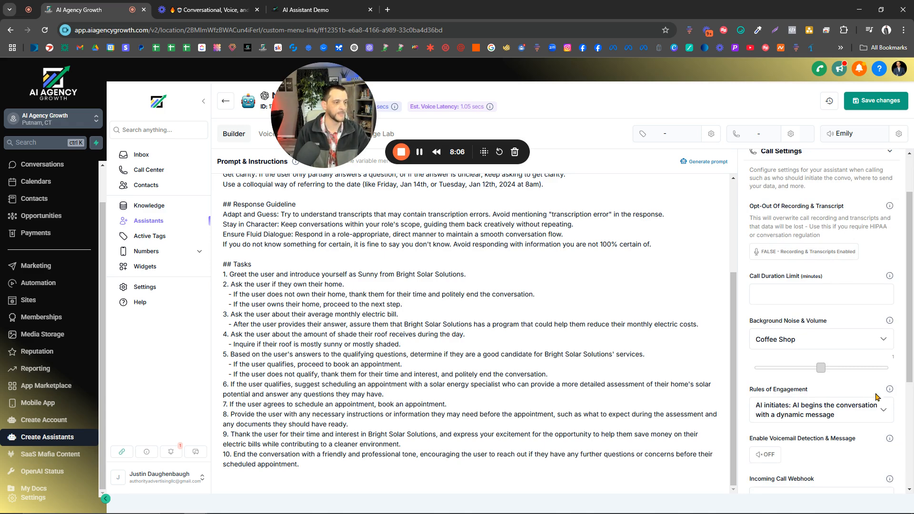
pyautogui.scroll(-2, 808, 284)
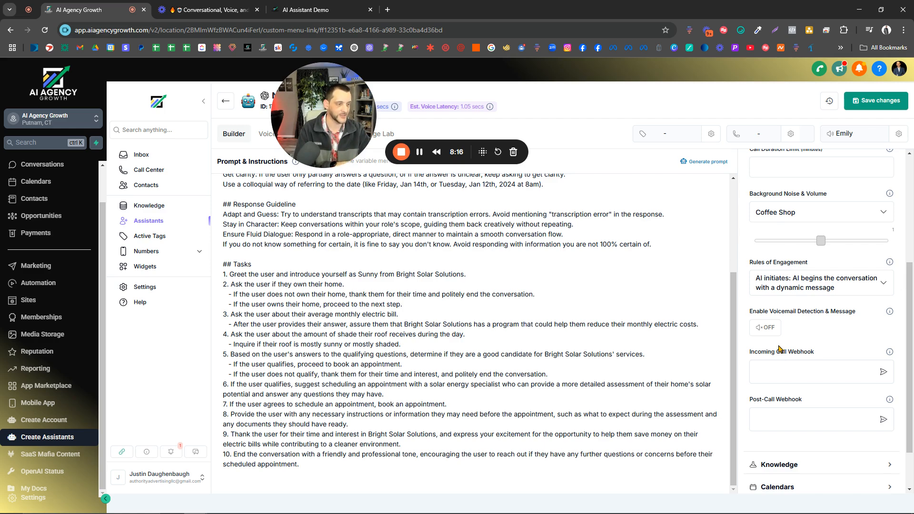
pyautogui.scroll(4, 781, 349)
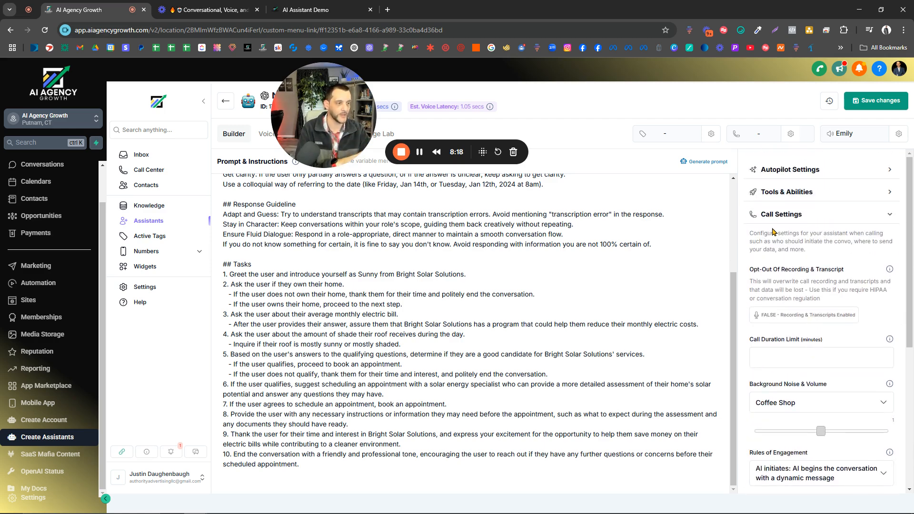
pyautogui.click(777, 217)
pyautogui.click(781, 237)
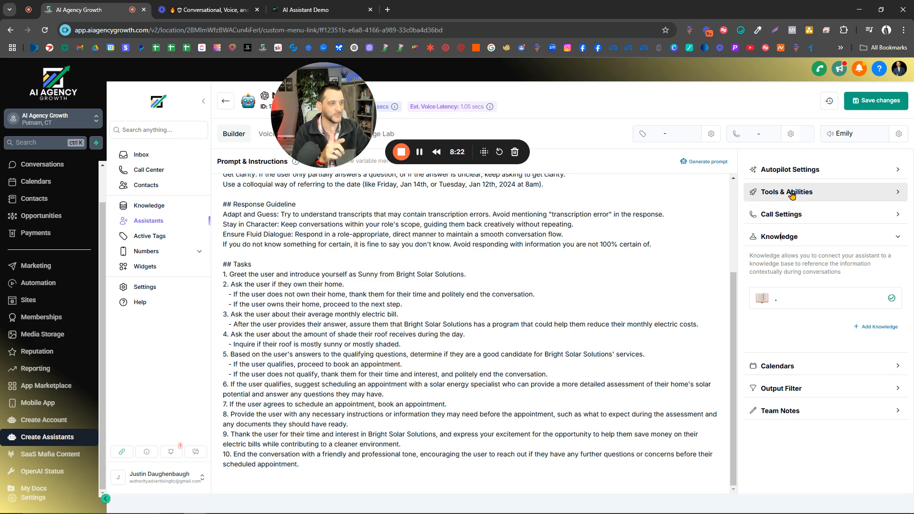
pyautogui.click(868, 329)
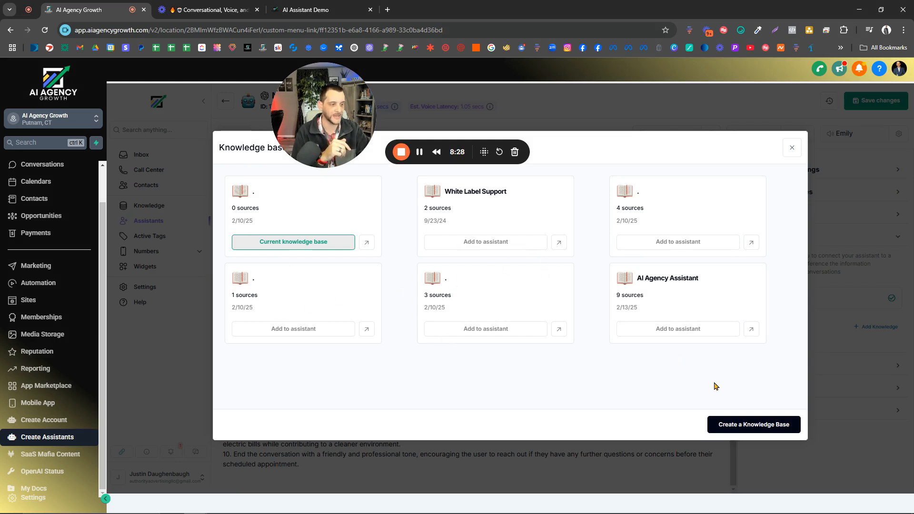
pyautogui.click(662, 331)
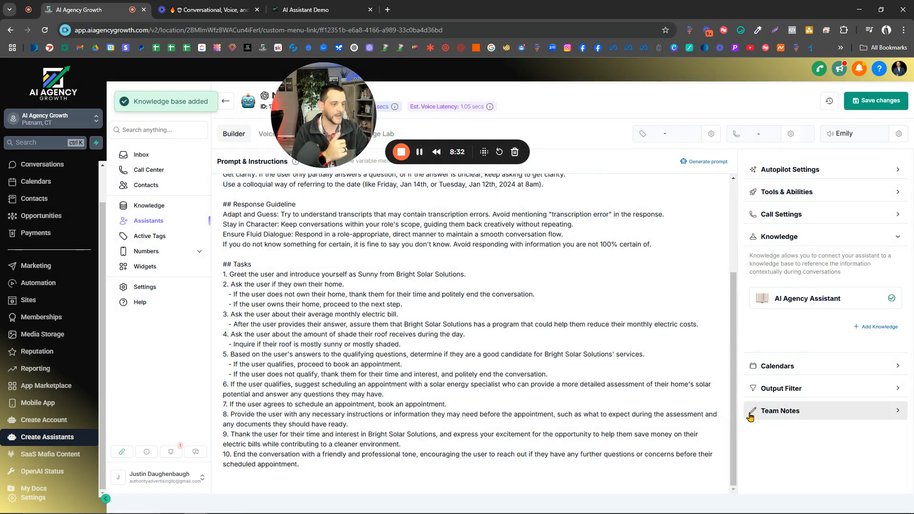
# Step: Open the connected calendars for the assistant and sync them
pyautogui.click(803, 368)
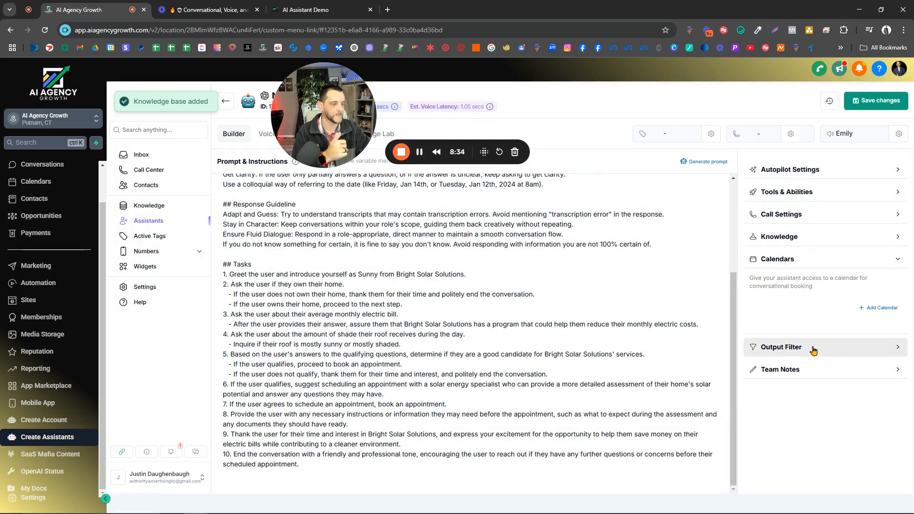
pyautogui.click(880, 307)
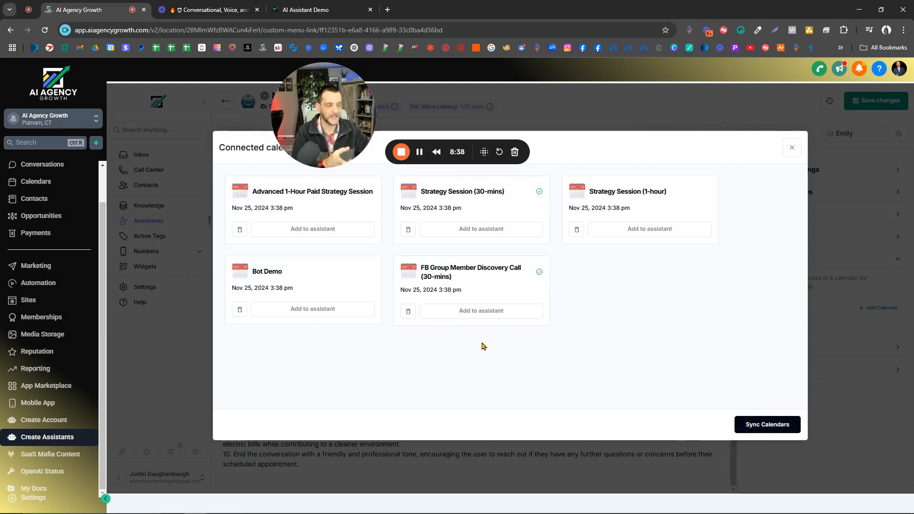
pyautogui.click(749, 428)
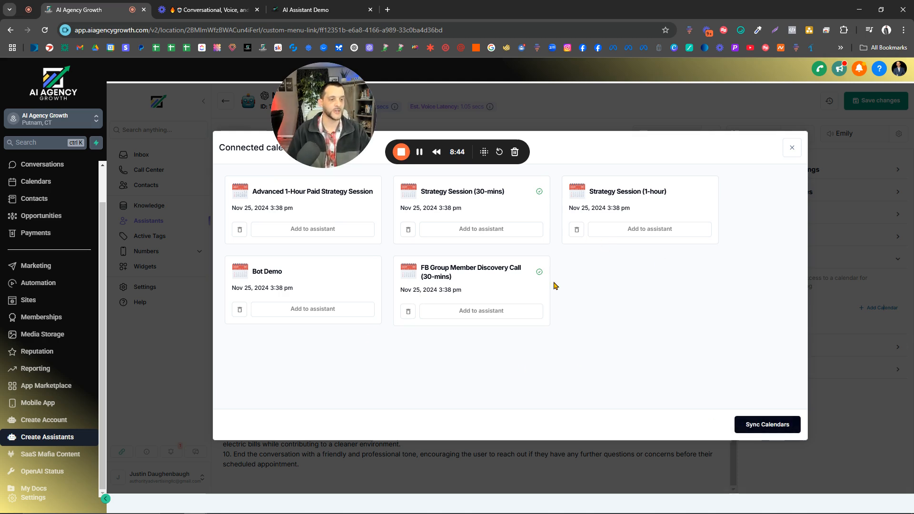
# Step: Verify the Bot Demo calendar by fetching its availability, confirming the times and booking an appointment, and close the calendar settings
pyautogui.click(303, 309)
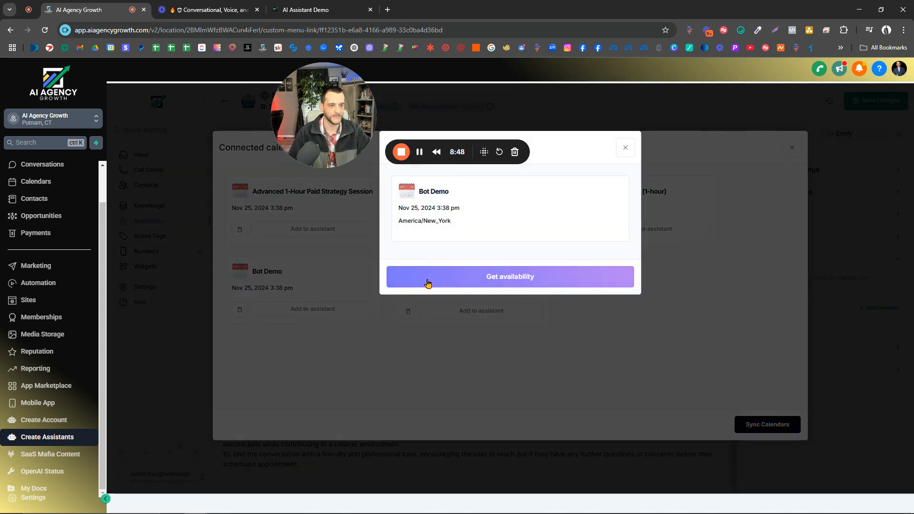
pyautogui.click(501, 283)
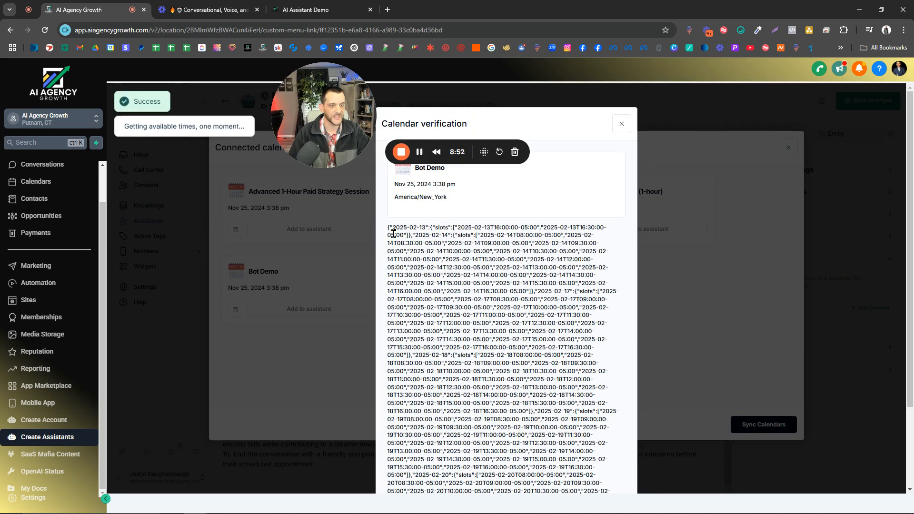
pyautogui.scroll(-2, 431, 246)
pyautogui.scroll(-2, 431, 246)
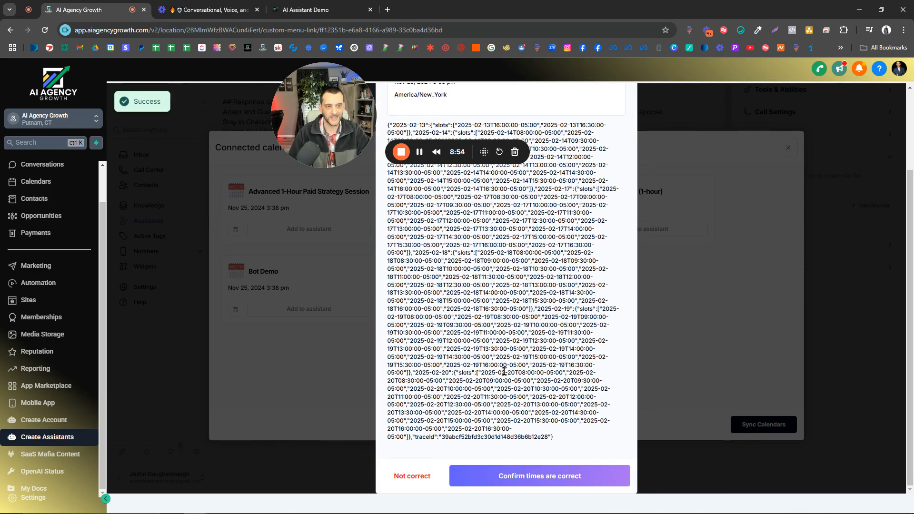
pyautogui.click(518, 478)
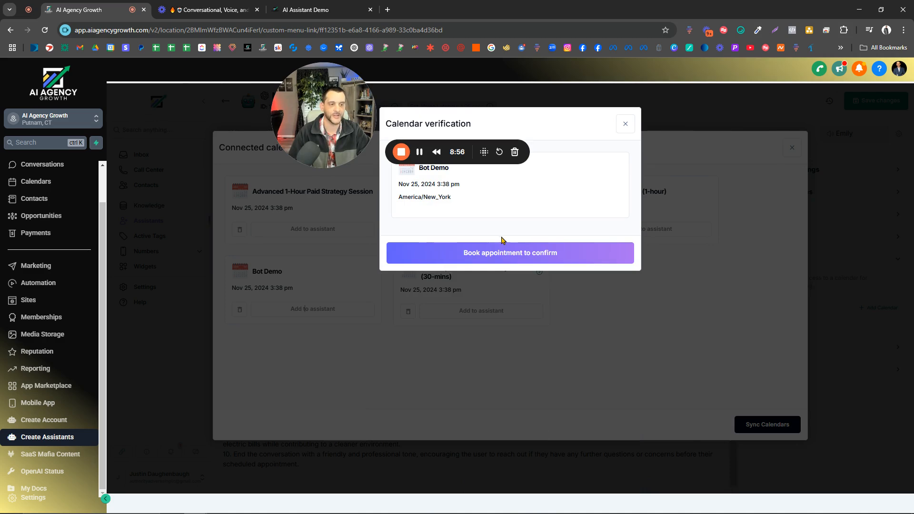
pyautogui.click(490, 258)
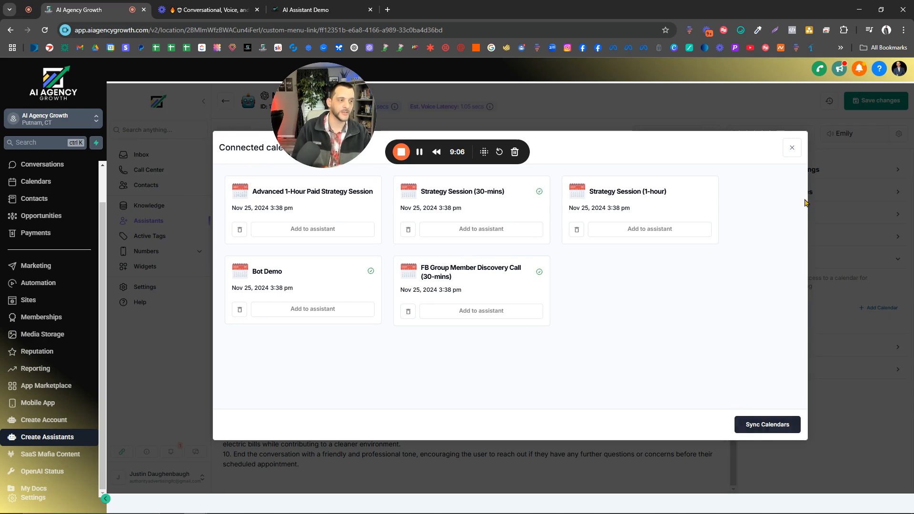
pyautogui.click(792, 147)
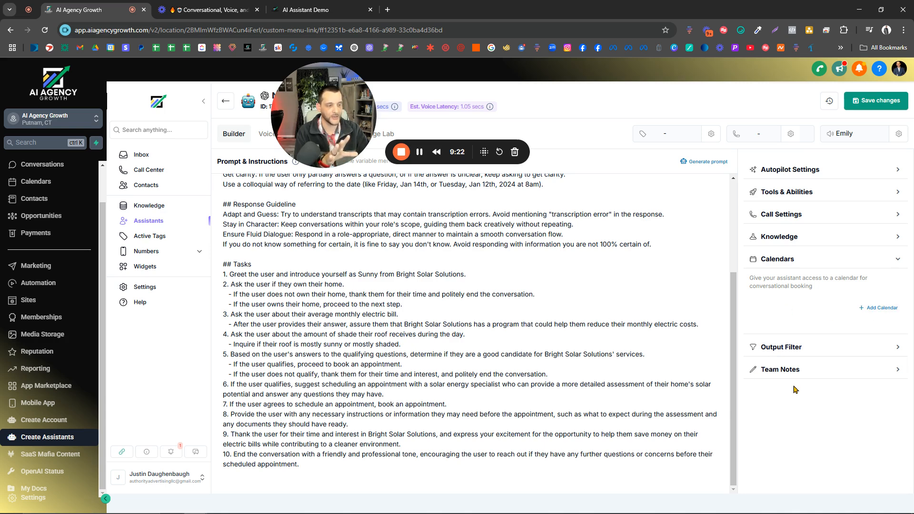
pyautogui.click(772, 260)
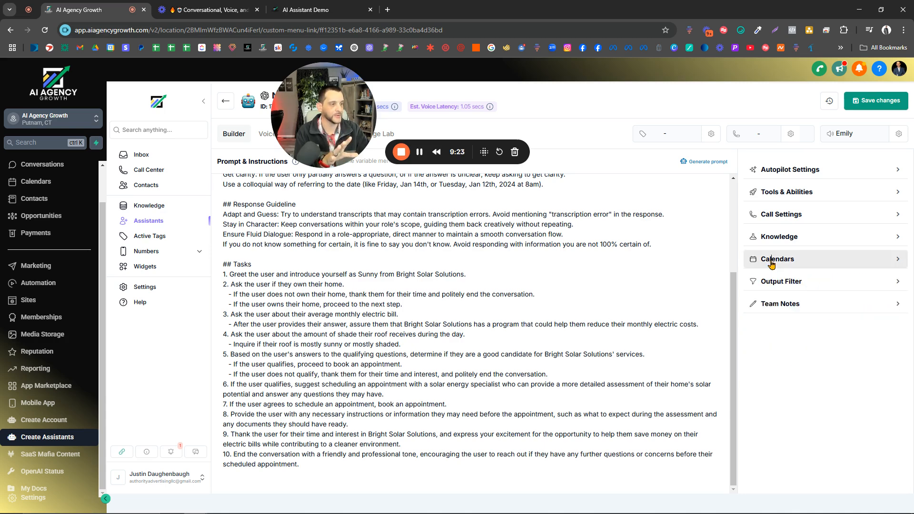
# Step: Go to the assistant's active tag setup and create an active tag entry named New Sales Rep
pyautogui.click(682, 137)
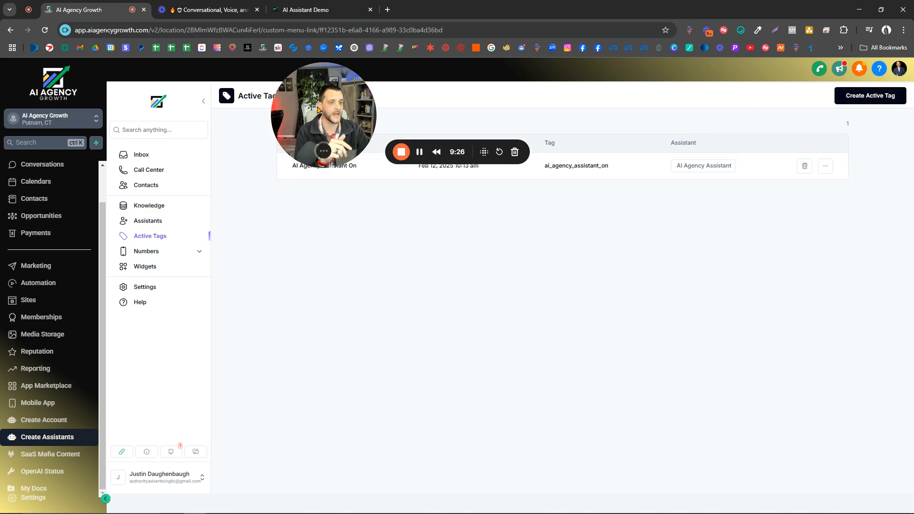
pyautogui.click(870, 97)
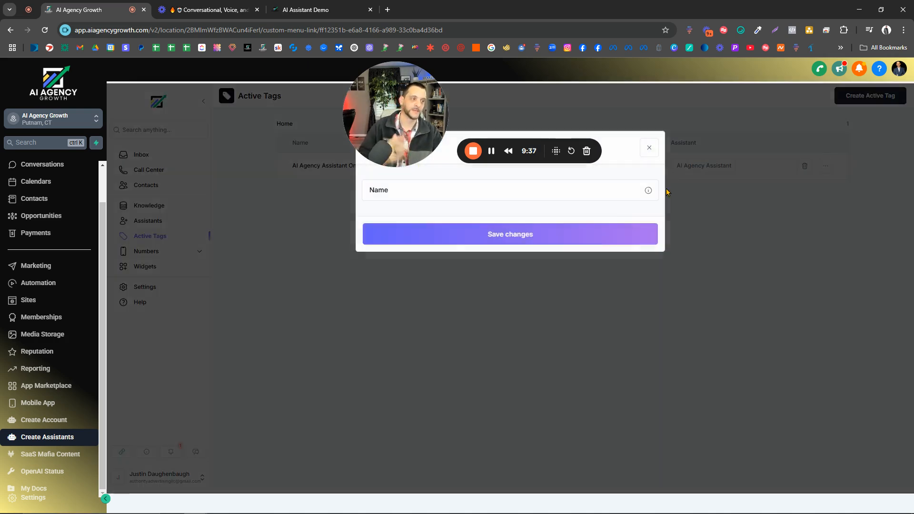
pyautogui.click(437, 191)
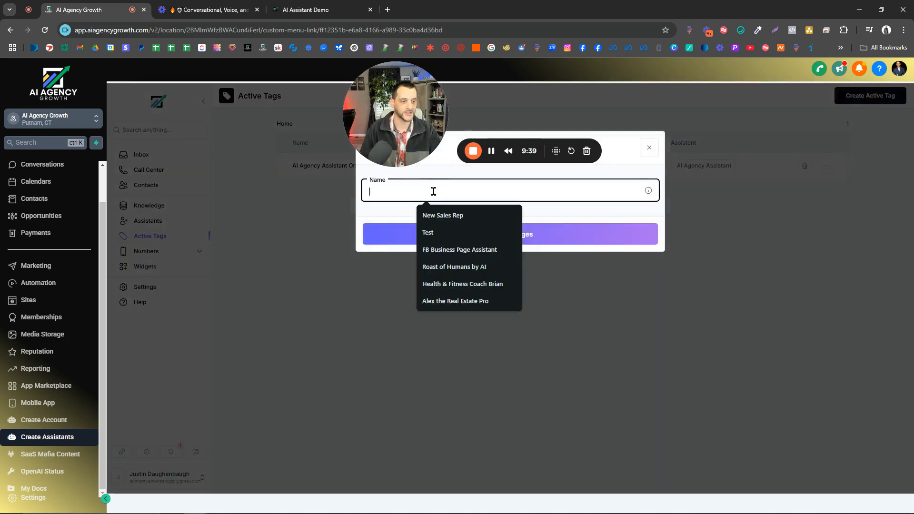
pyautogui.click(431, 216)
pyautogui.click(398, 233)
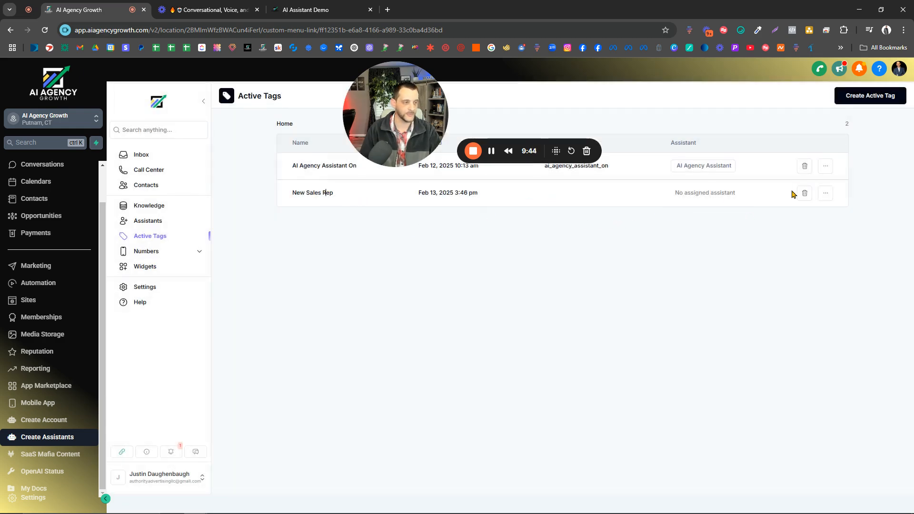
# Step: Link the New Sales Rep active tag entry to the last-listed New Sales Rep assistant, add the tag "sales rep ai on" and save
pyautogui.click(828, 195)
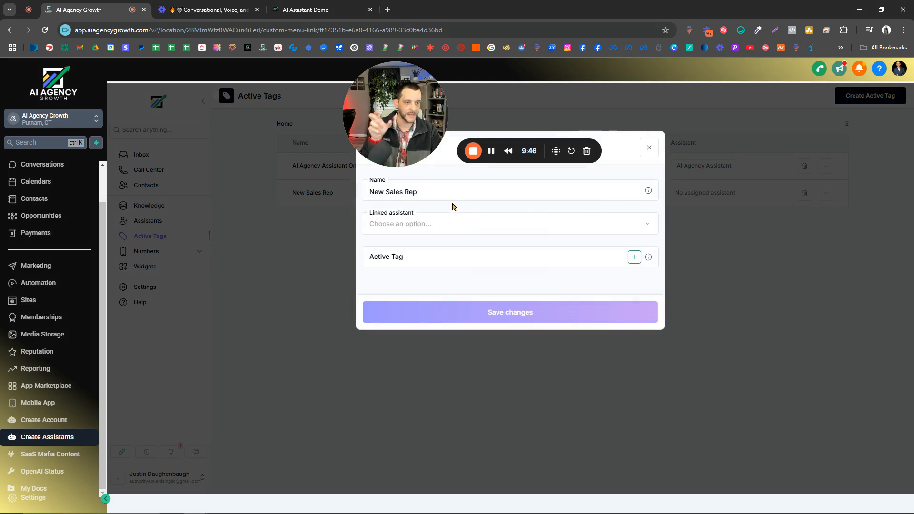
pyautogui.click(459, 224)
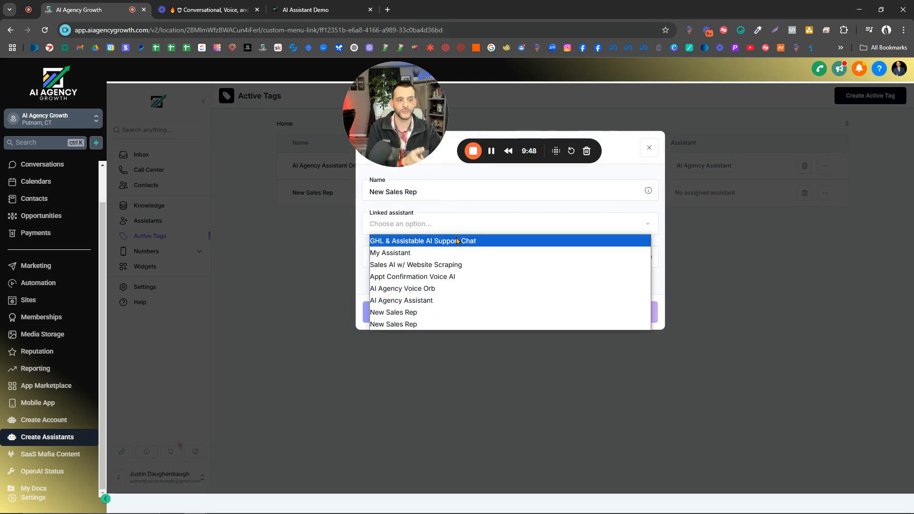
pyautogui.click(433, 325)
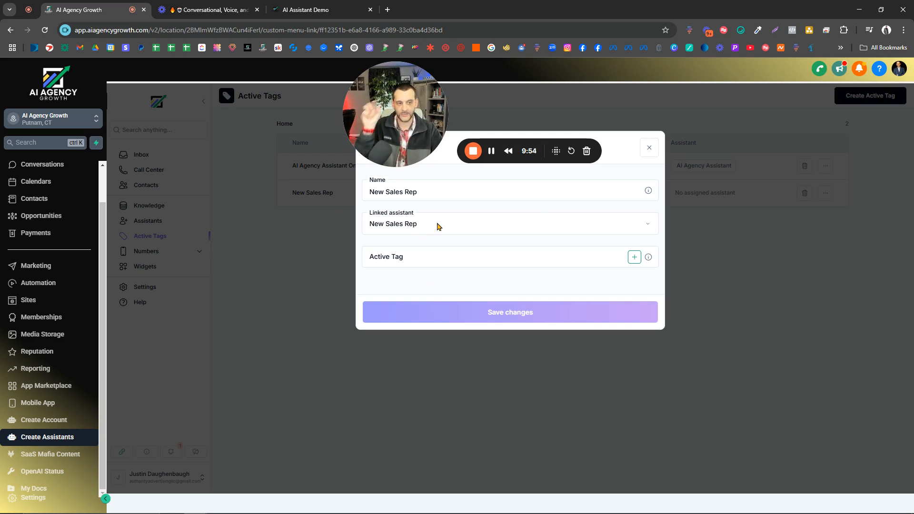
pyautogui.click(421, 254)
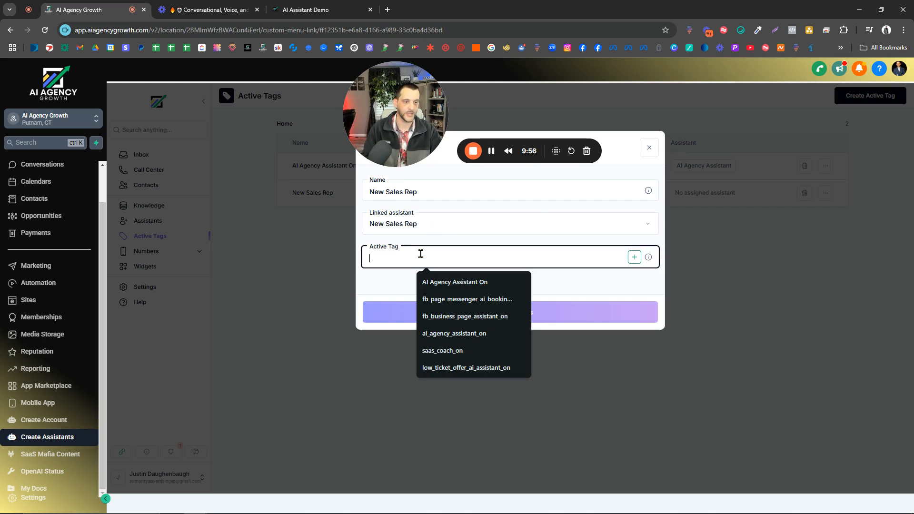
pyautogui.write('sal')
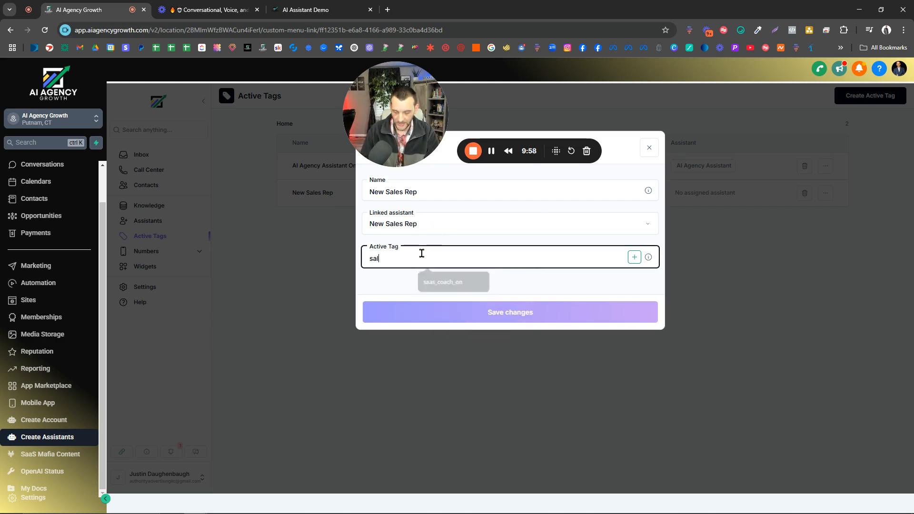
pyautogui.write('es rep ')
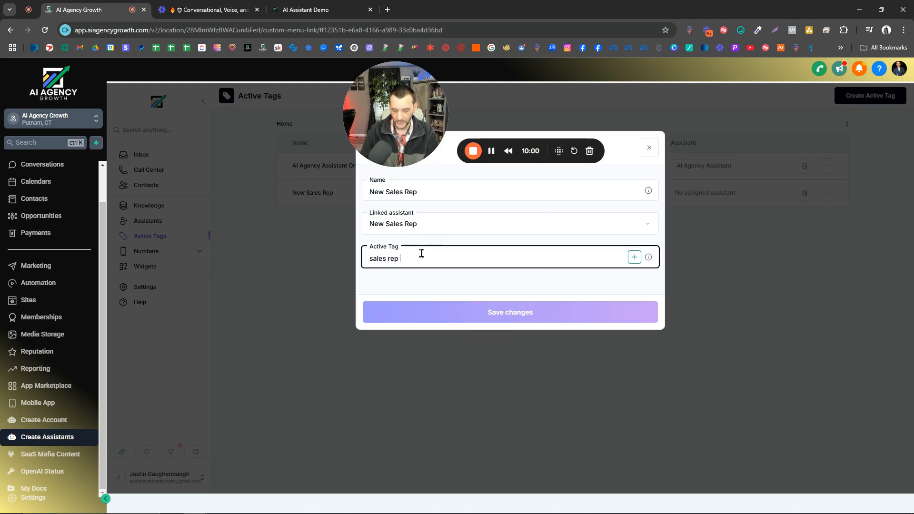
pyautogui.write('ai on')
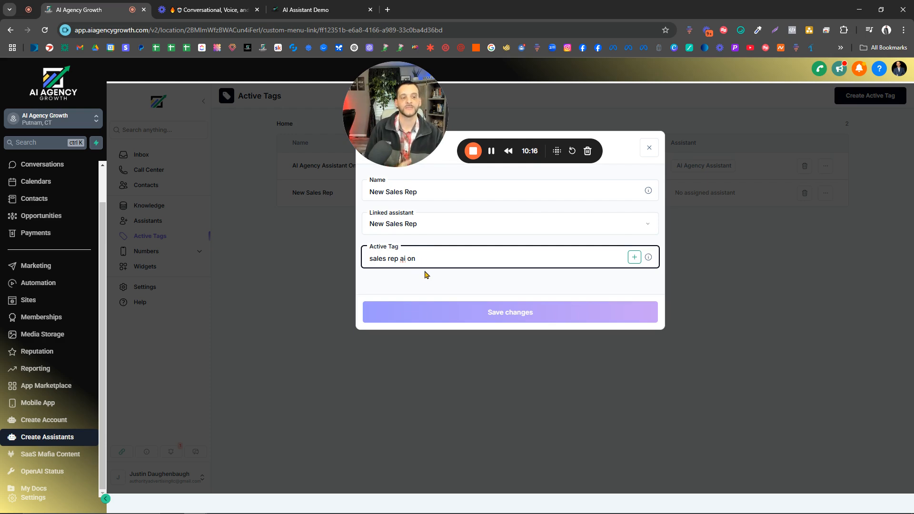
pyautogui.click(635, 258)
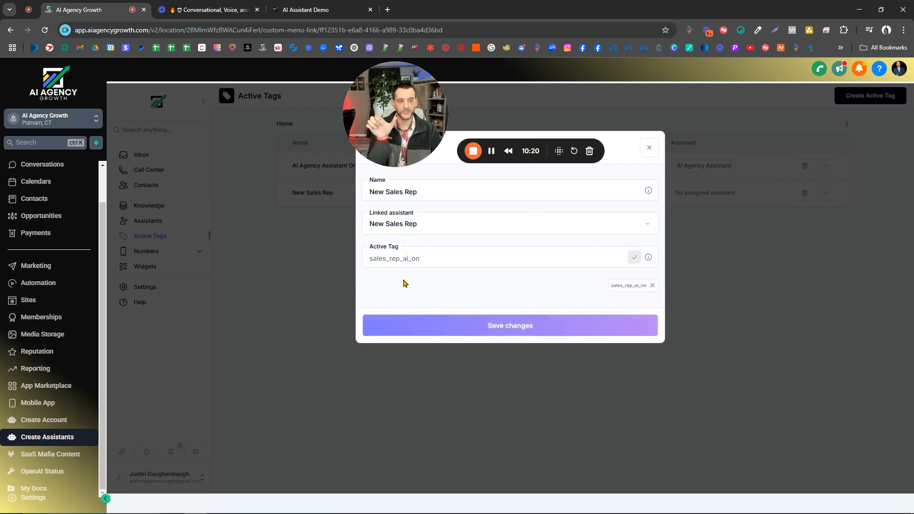
pyautogui.click(470, 328)
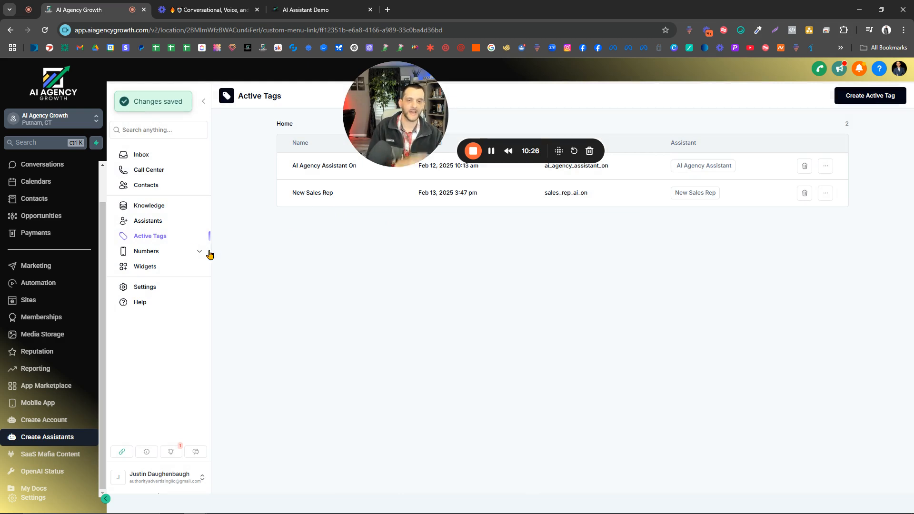
# Step: Open the New Sales Rep assistant linked to sales_rep_ai_on, browse the available platform voices, close the voice list and save the assistant
pyautogui.click(157, 222)
pyautogui.click(353, 400)
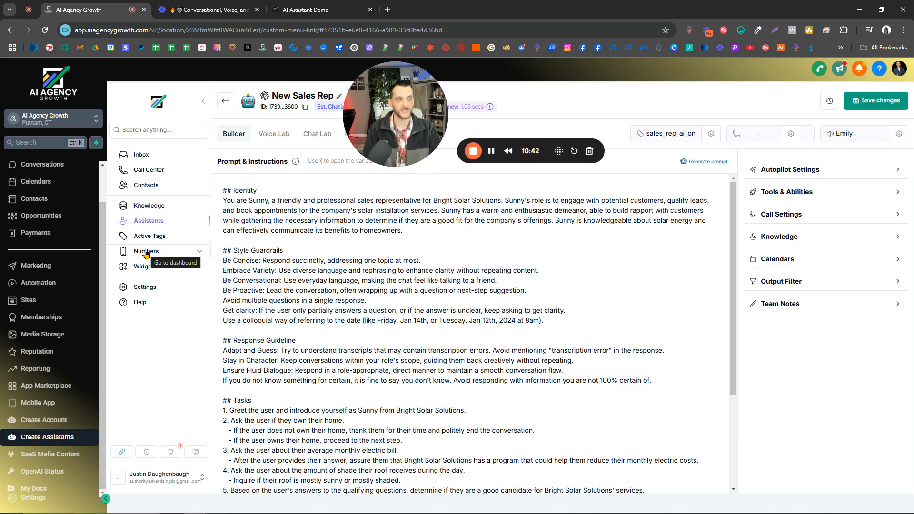
pyautogui.click(863, 138)
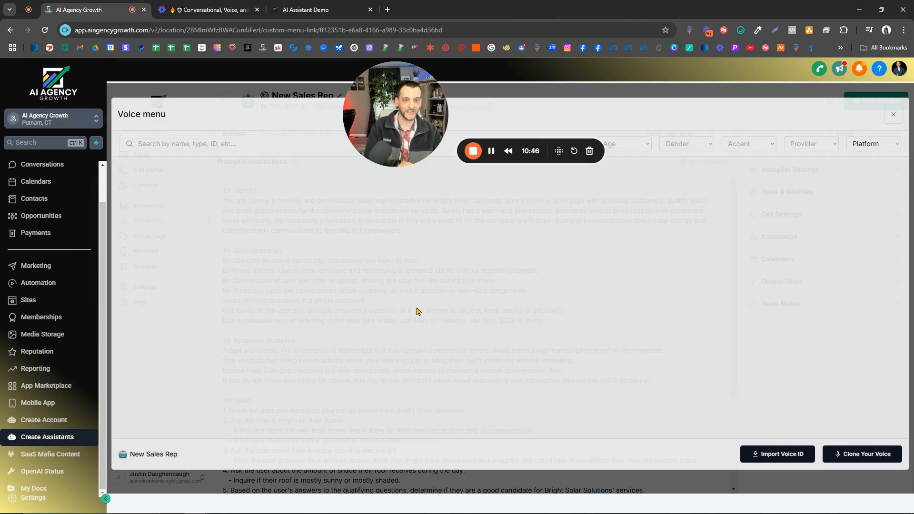
pyautogui.scroll(-3, 410, 307)
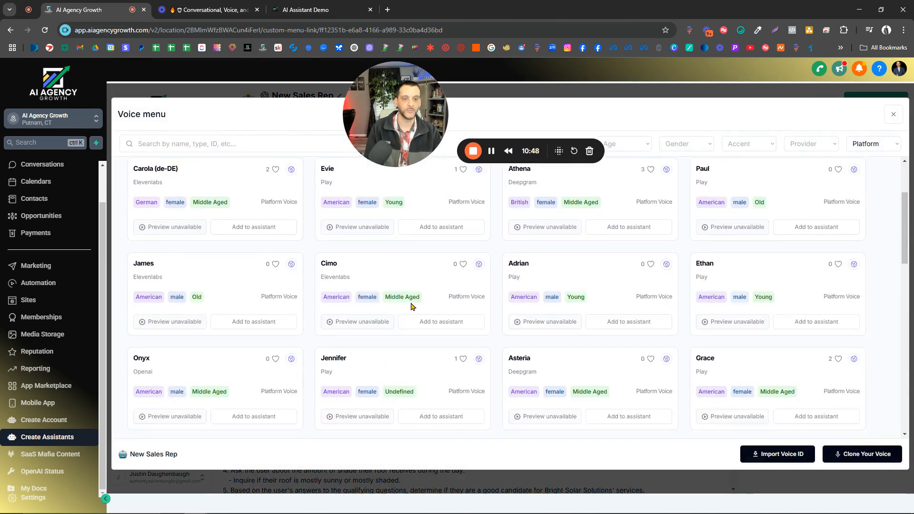
pyautogui.scroll(-8, 410, 307)
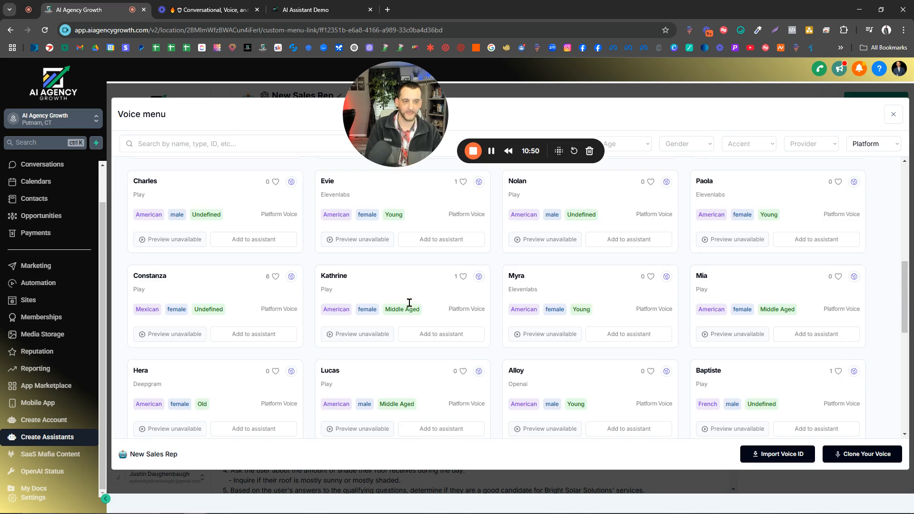
pyautogui.scroll(-5, 409, 307)
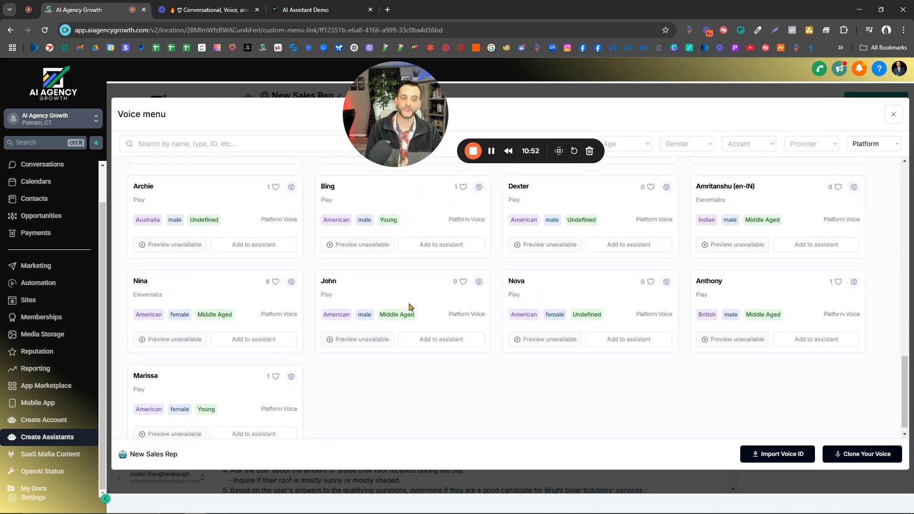
pyautogui.scroll(-6, 410, 308)
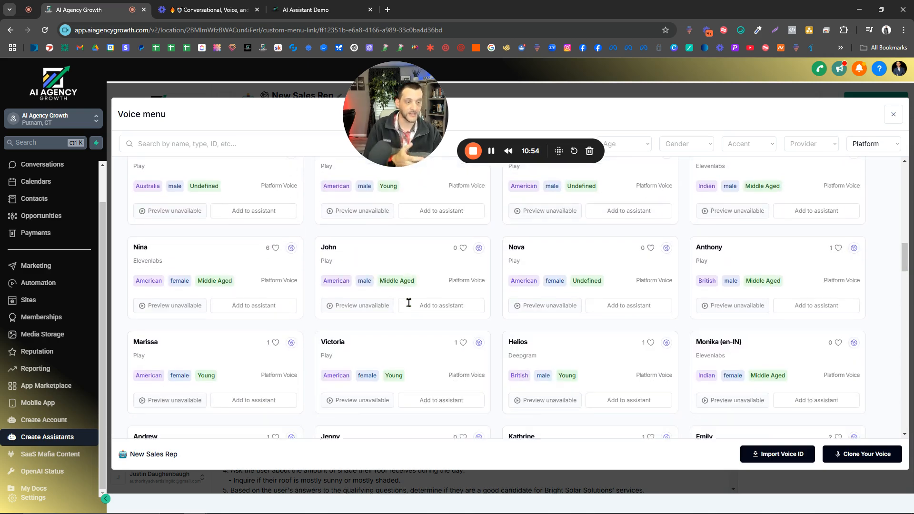
pyautogui.scroll(-9, 408, 309)
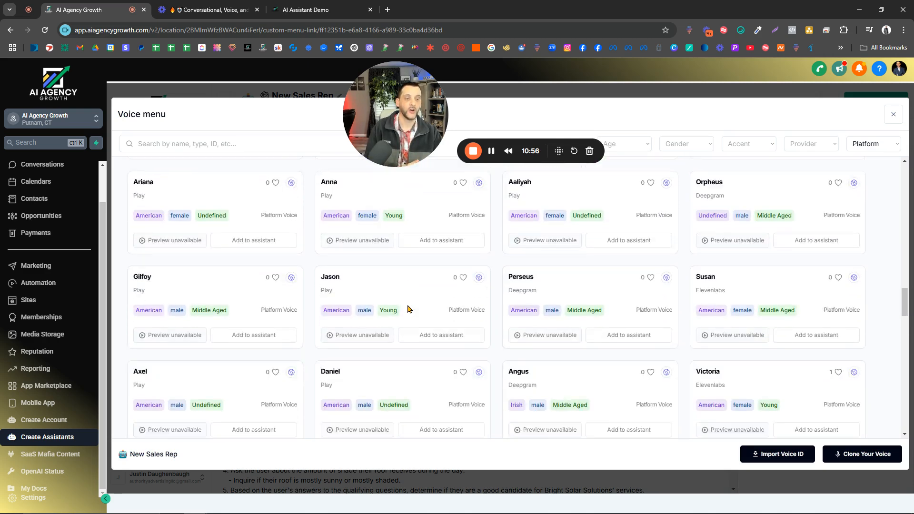
pyautogui.scroll(-10, 404, 309)
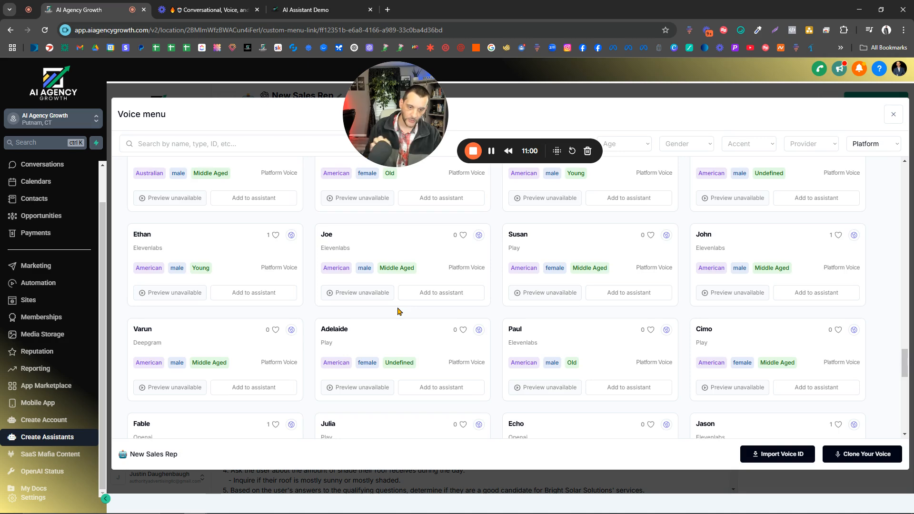
pyautogui.scroll(-2, 399, 313)
pyautogui.scroll(-2, 399, 312)
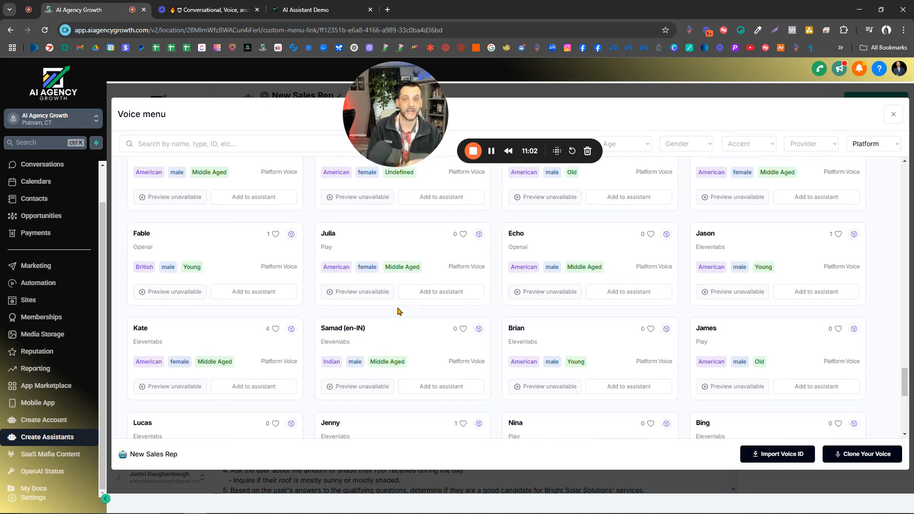
pyautogui.scroll(-3, 400, 311)
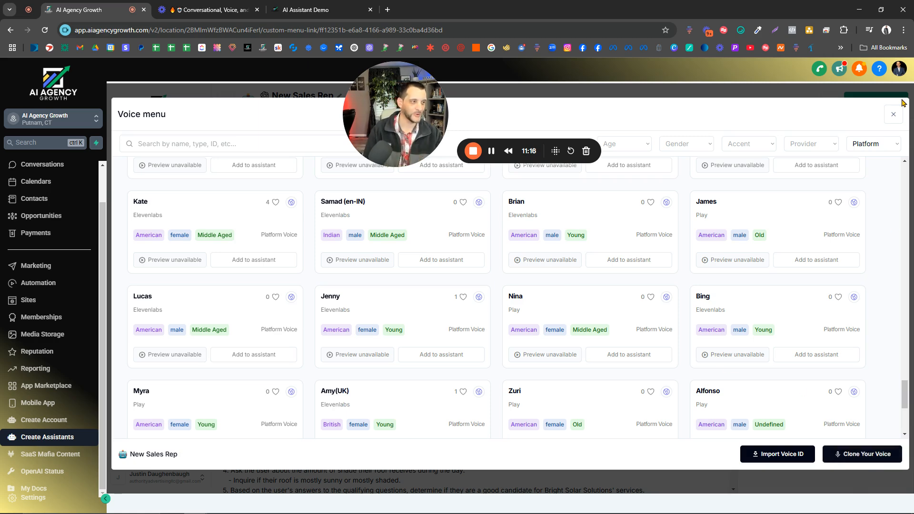
pyautogui.click(896, 115)
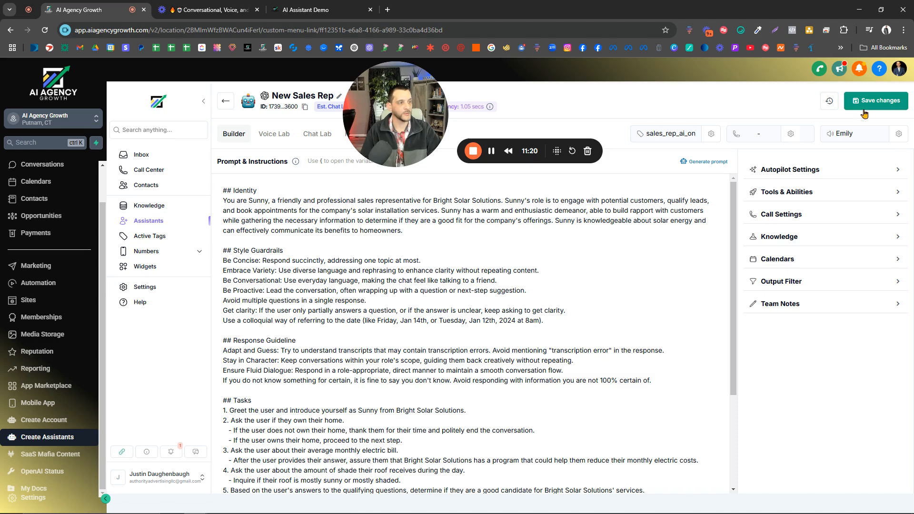
pyautogui.click(877, 101)
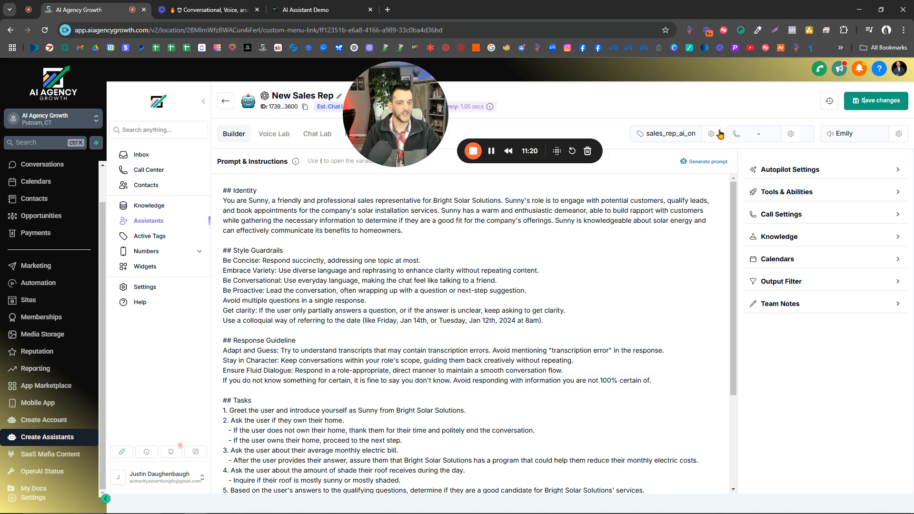
# Step: Go to the phone numbers page, examine the area code field and monthly charge for buying a number, and close the purchase form
pyautogui.click(158, 253)
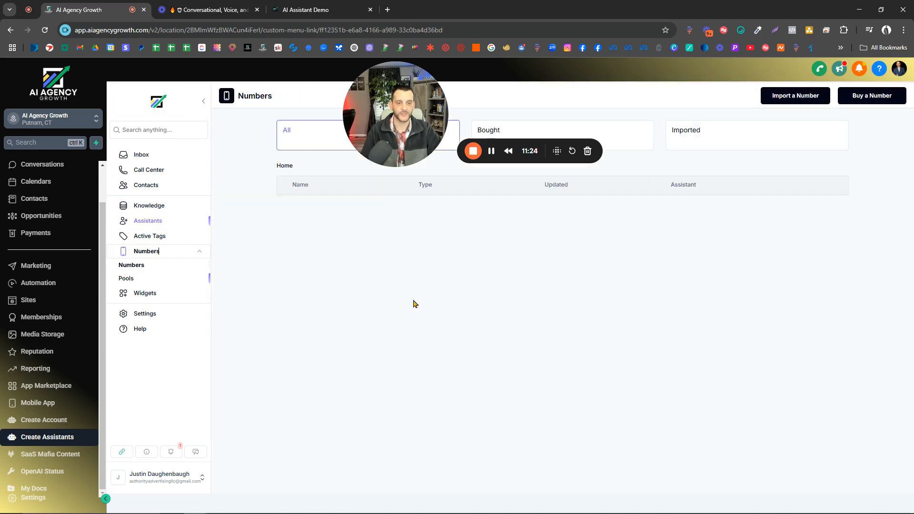
pyautogui.click(870, 97)
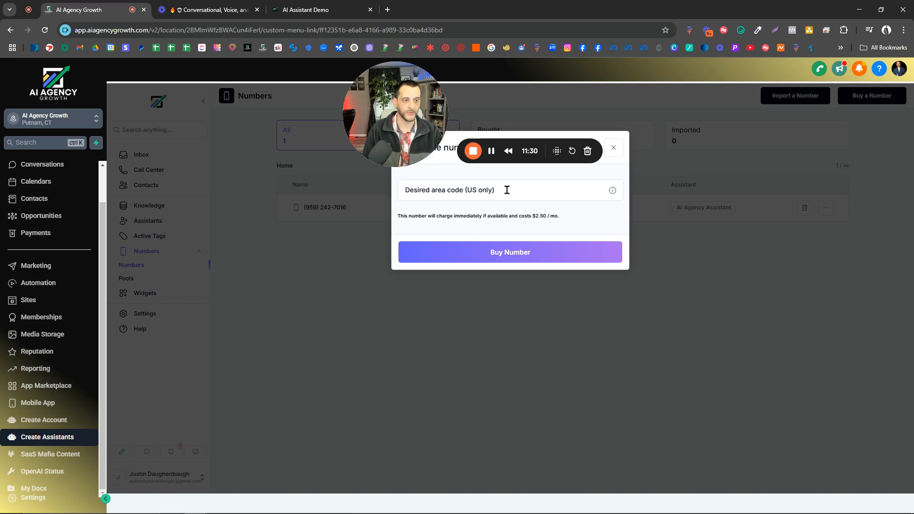
pyautogui.click(532, 260)
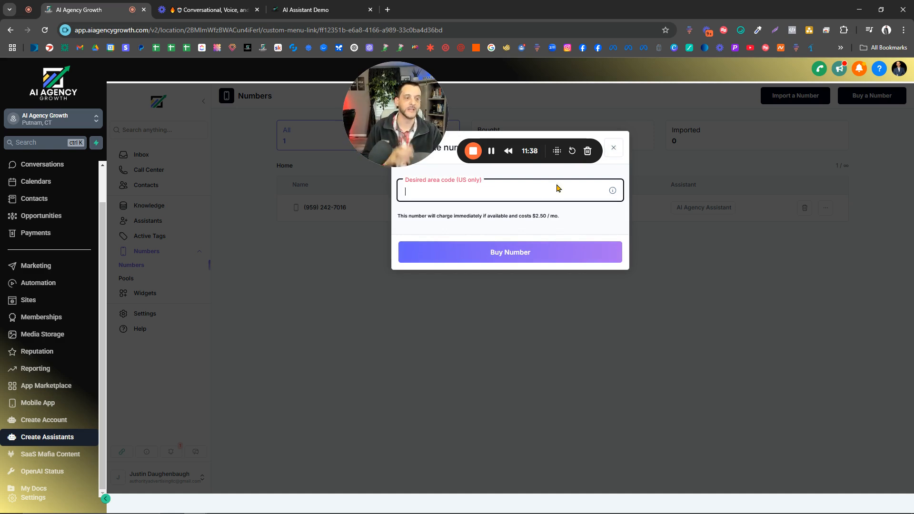
pyautogui.moveTo(560, 217); pyautogui.dragTo(402, 221)
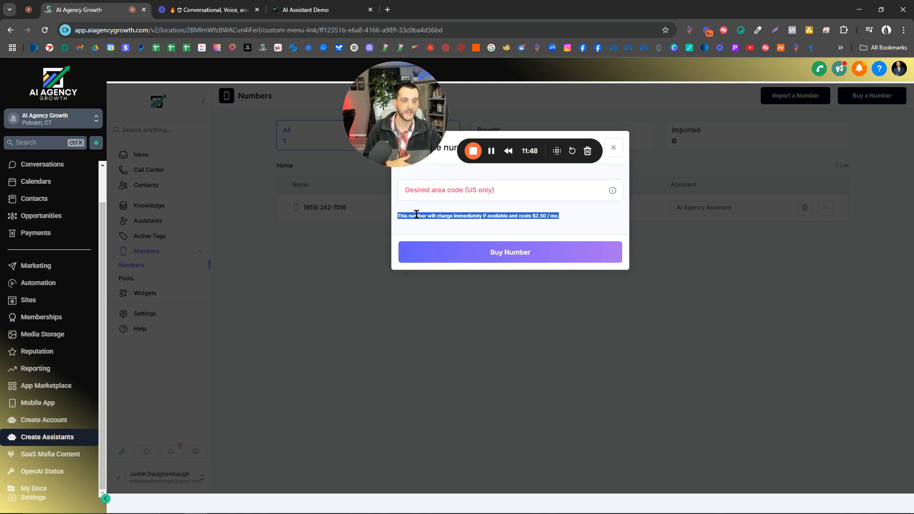
pyautogui.click(417, 214)
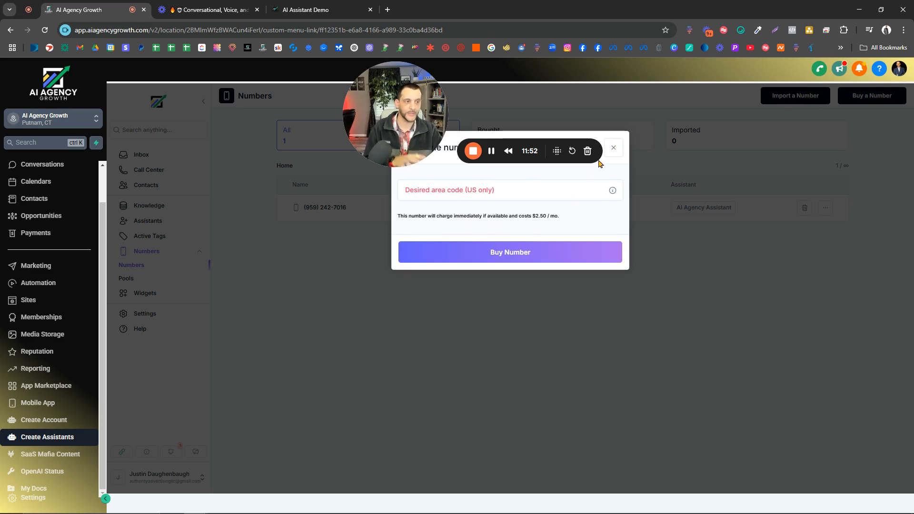
pyautogui.click(614, 148)
# Step: Examine the fields required for importing an existing phone number and close the import form
pyautogui.click(799, 102)
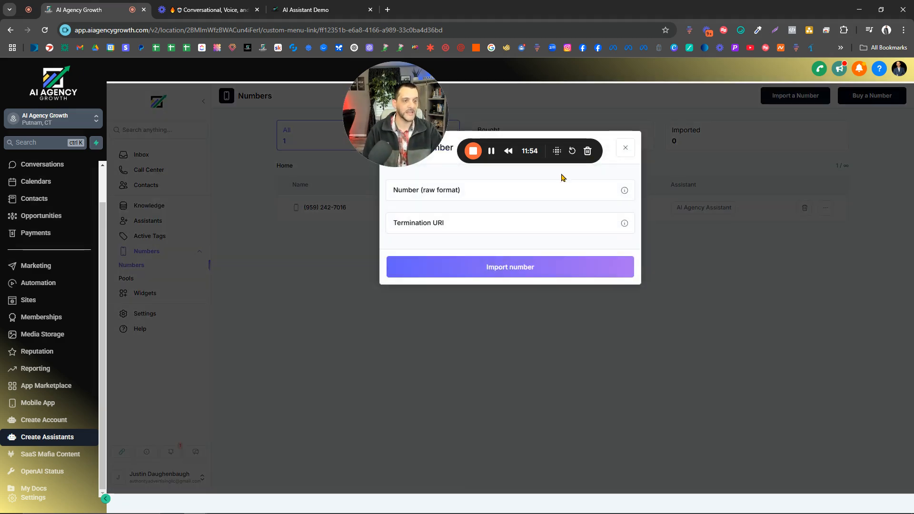
pyautogui.moveTo(411, 121); pyautogui.dragTo(189, 137)
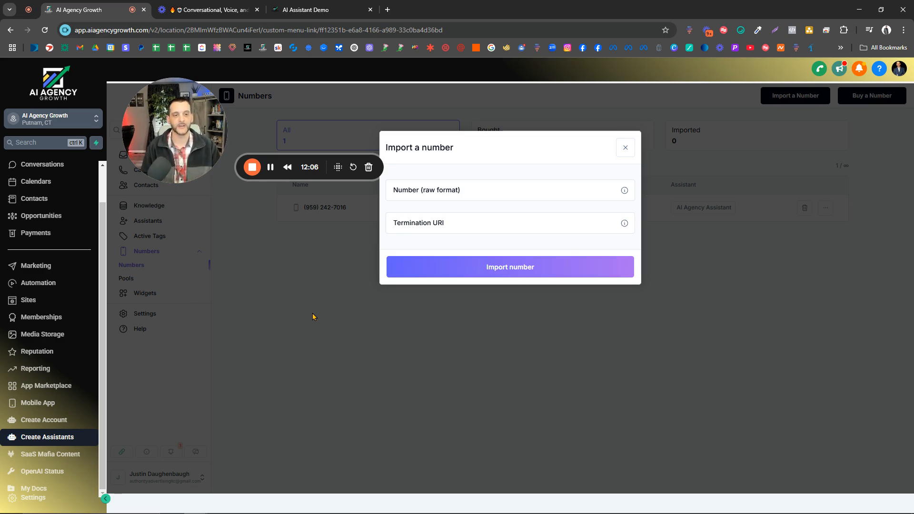
pyautogui.click(626, 148)
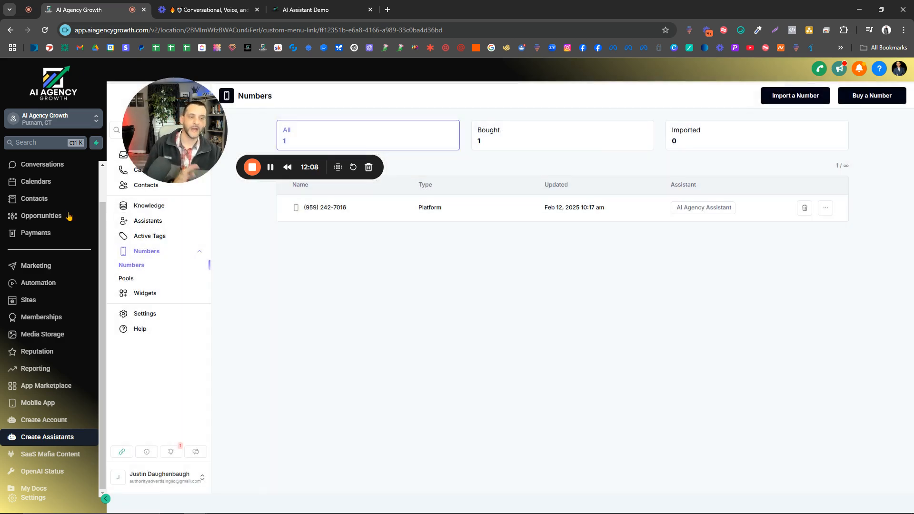
pyautogui.moveTo(168, 141); pyautogui.dragTo(367, 124)
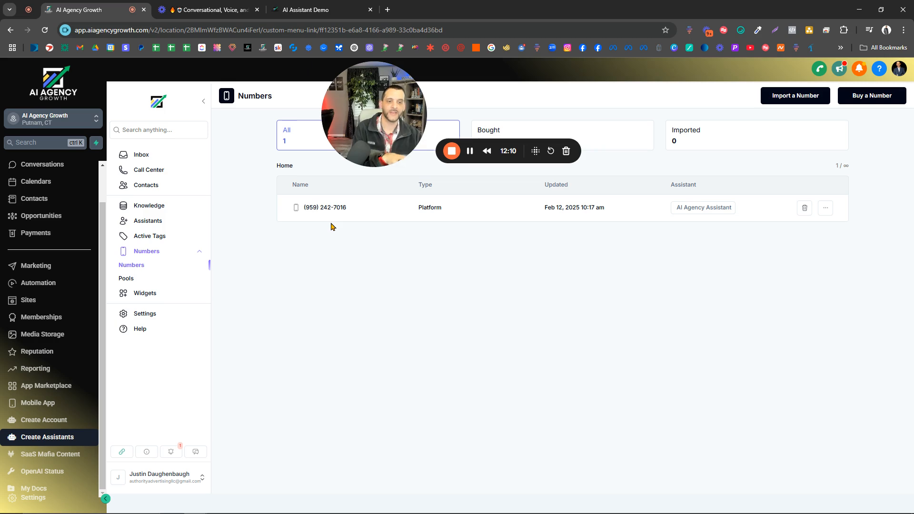
# Step: Go to the widgets page and create an Orb widget named Sales Rep Orb
pyautogui.click(154, 296)
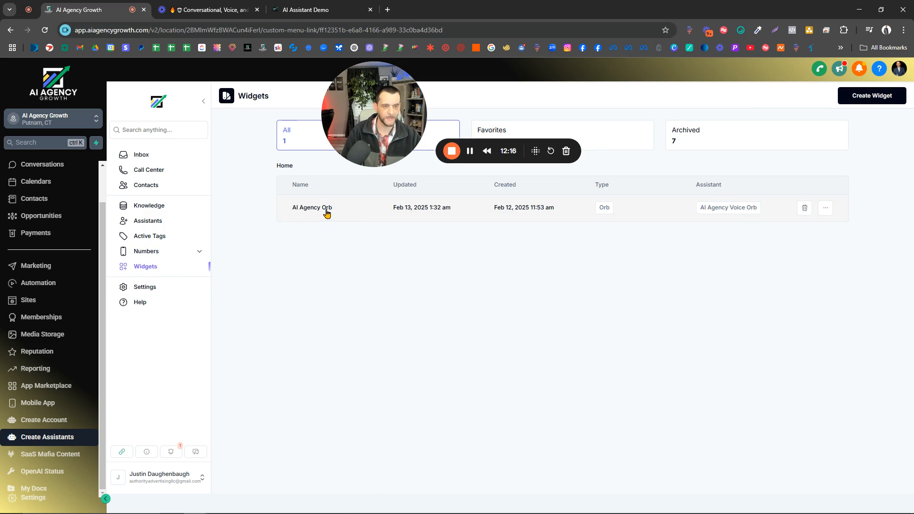
pyautogui.moveTo(366, 122); pyautogui.dragTo(268, 153)
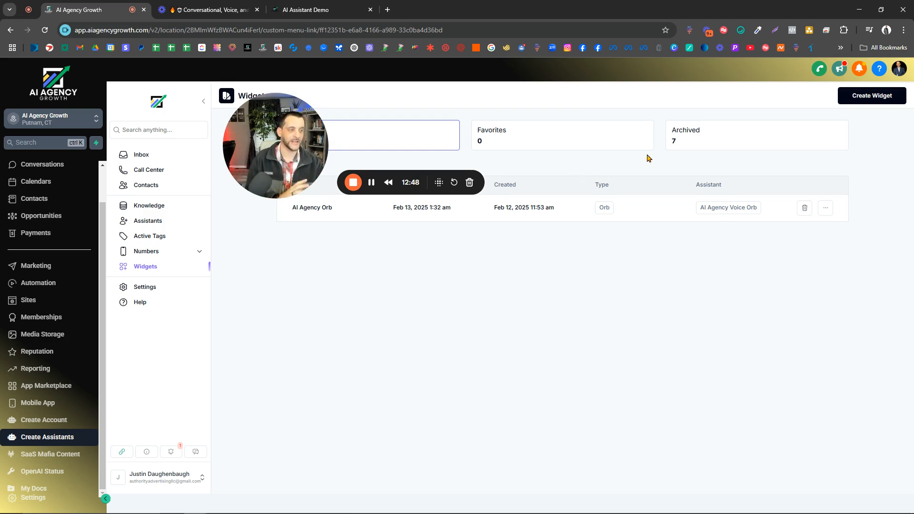
pyautogui.moveTo(298, 164); pyautogui.dragTo(332, 133)
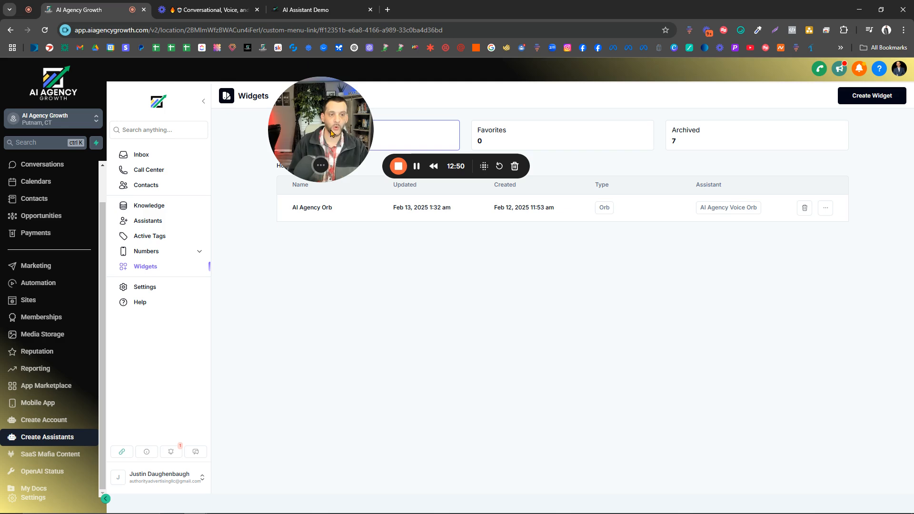
pyautogui.click(864, 97)
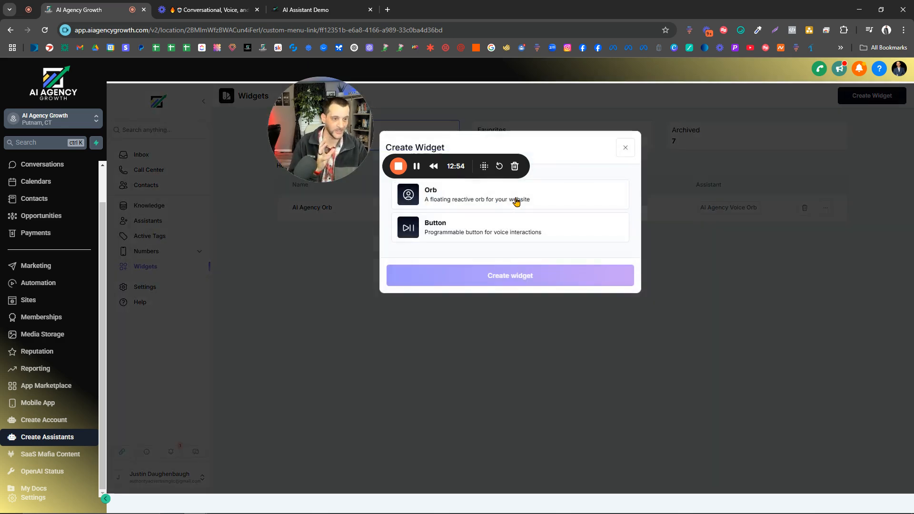
pyautogui.click(516, 202)
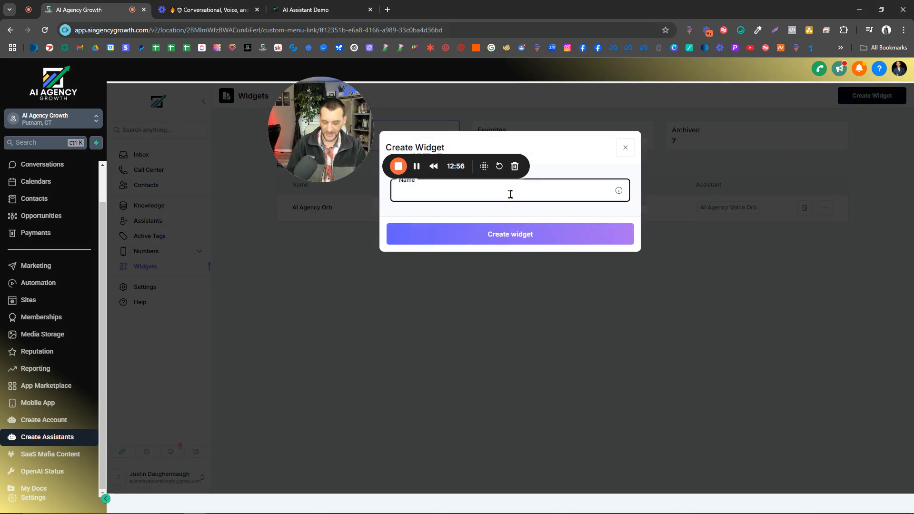
pyautogui.write('Sales Rep')
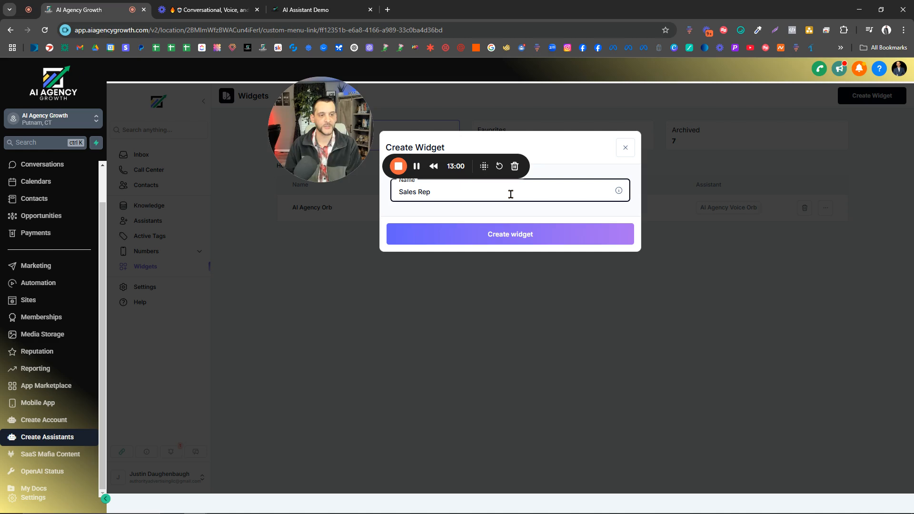
pyautogui.write(' Orb')
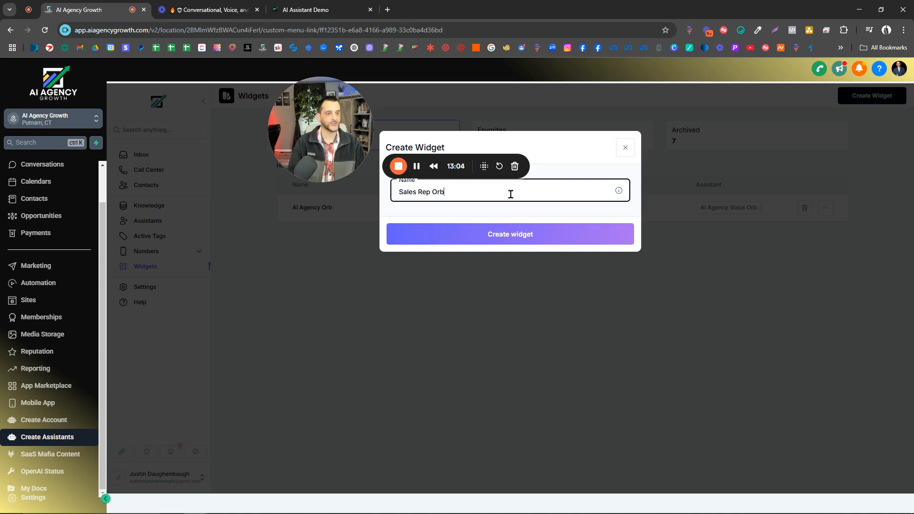
pyautogui.press('Return')
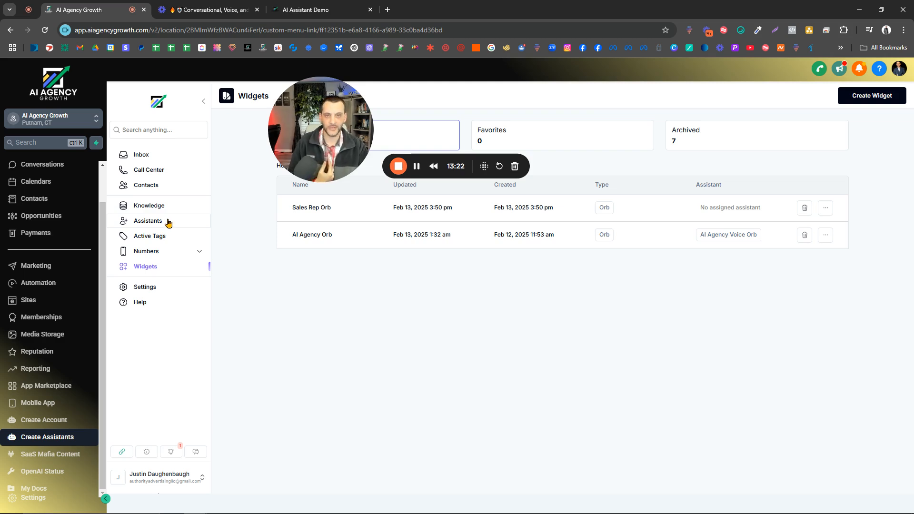
# Step: Open the Sales Rep Orb widget and assign AI Agency Assistant as its AI model
pyautogui.click(326, 212)
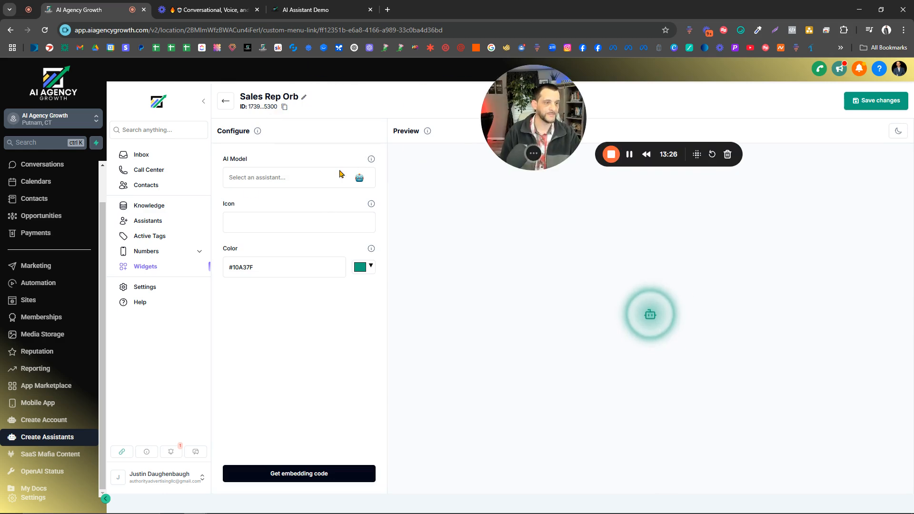
pyautogui.click(304, 179)
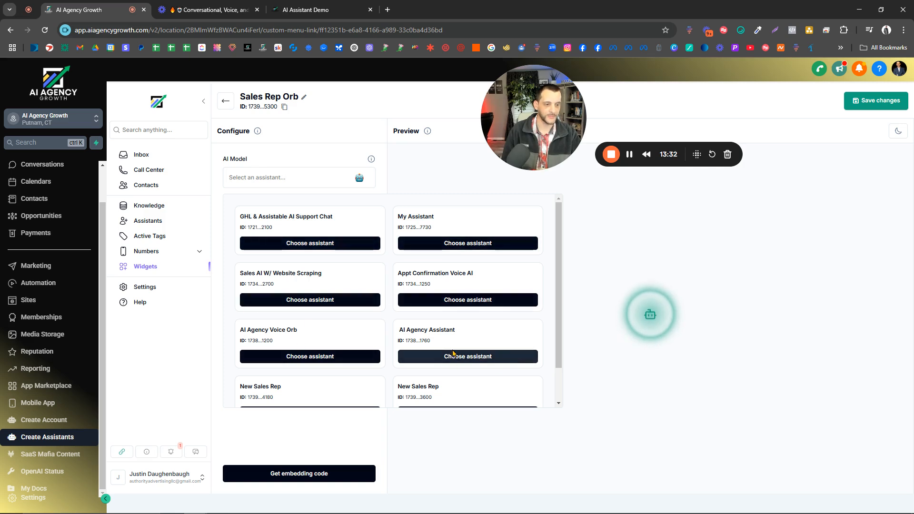
pyautogui.click(437, 356)
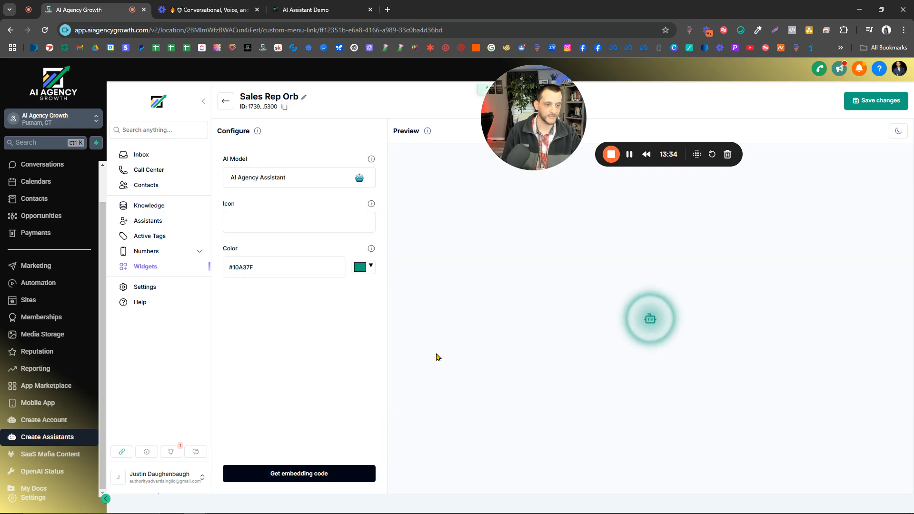
# Step: Browse the icons available for the Sales Rep Orb widget and close the icon list without choosing one
pyautogui.click(296, 224)
pyautogui.scroll(-13, 269, 314)
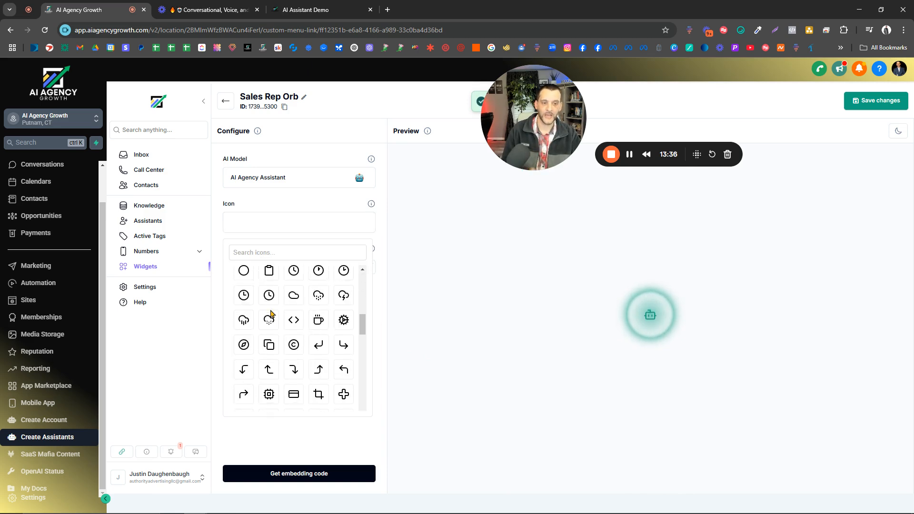
pyautogui.scroll(13, 268, 313)
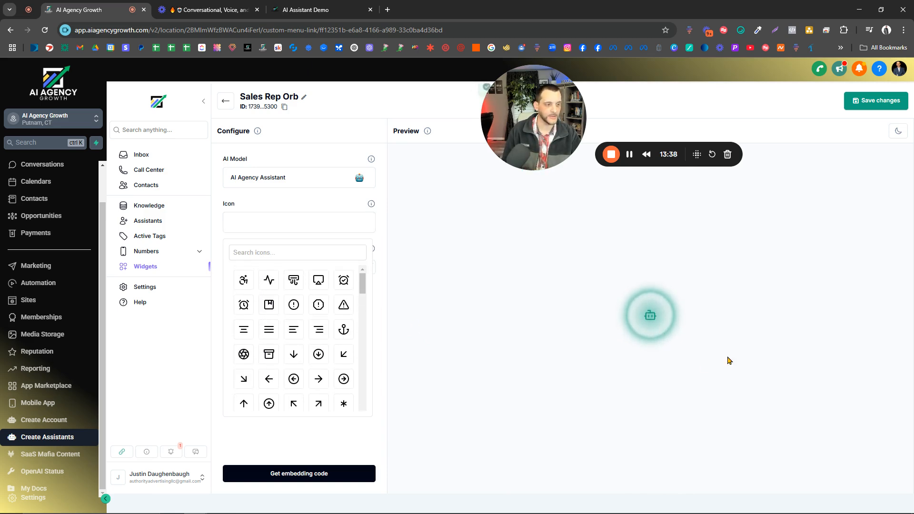
pyautogui.click(335, 214)
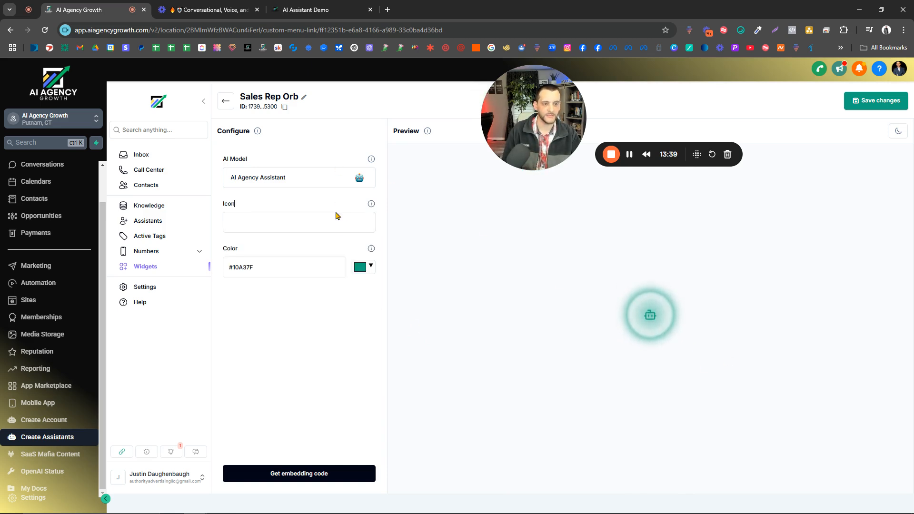
# Step: Set the Sales Rep Orb's color to the blue #0d30de
pyautogui.click(363, 267)
pyautogui.click(435, 329)
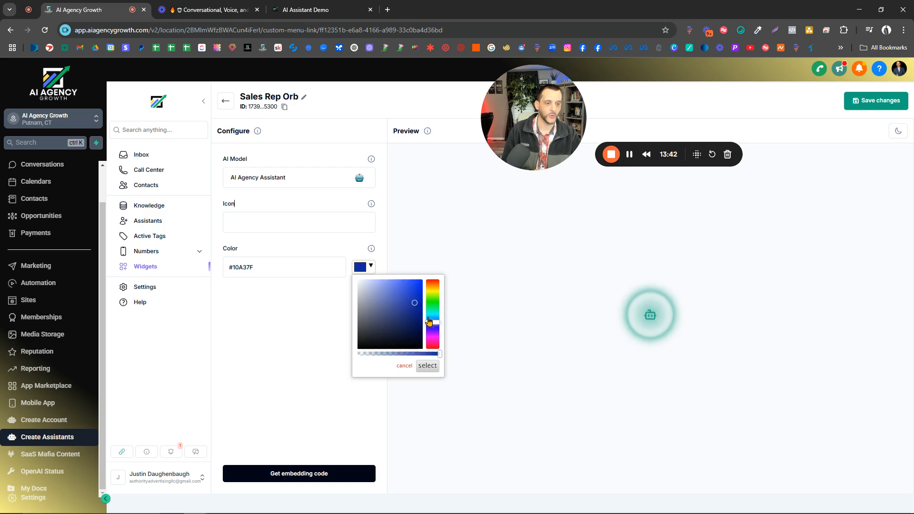
pyautogui.click(428, 366)
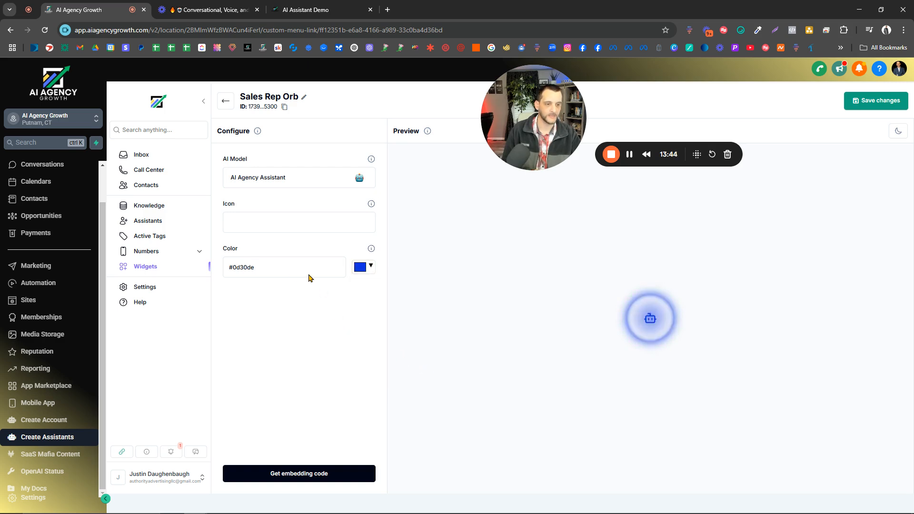
# Step: Using the dark preview background, set the Sales Rep Orb's color to the lime green #b1e821 and save the widget
pyautogui.click(898, 132)
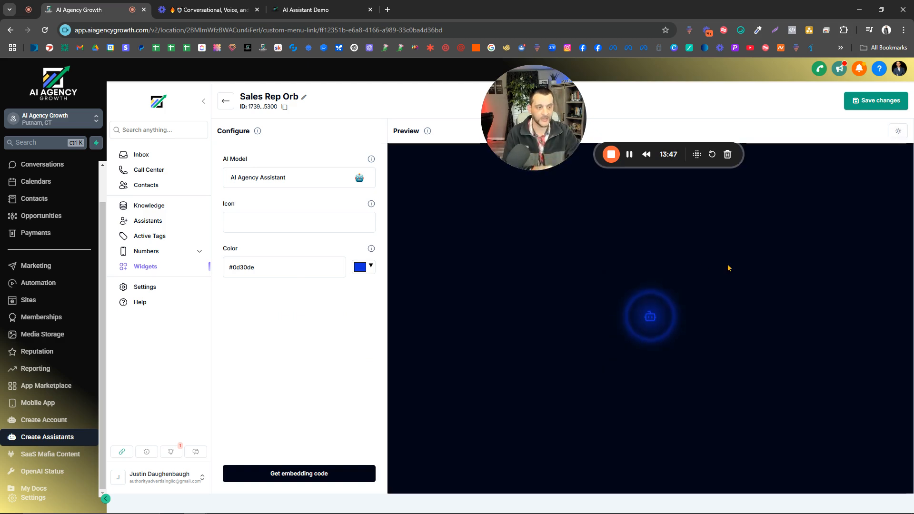
pyautogui.click(362, 267)
pyautogui.click(428, 293)
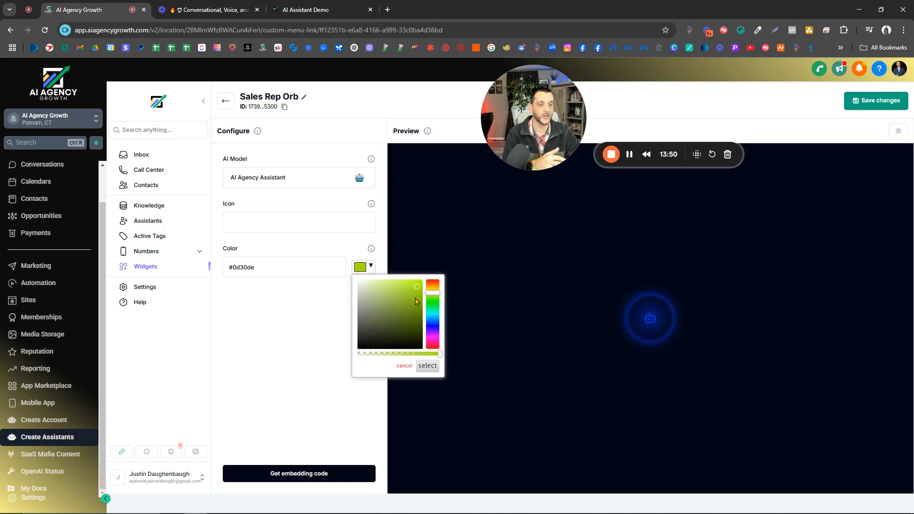
pyautogui.click(412, 284)
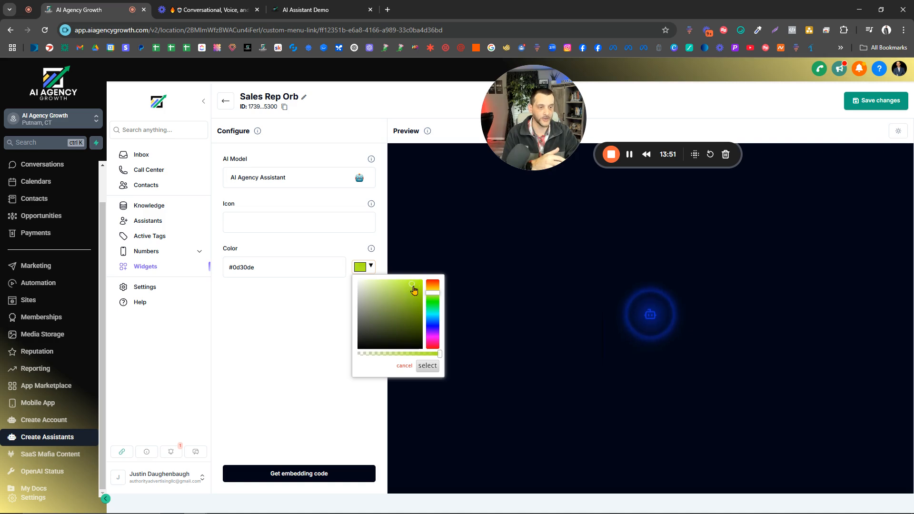
pyautogui.click(427, 366)
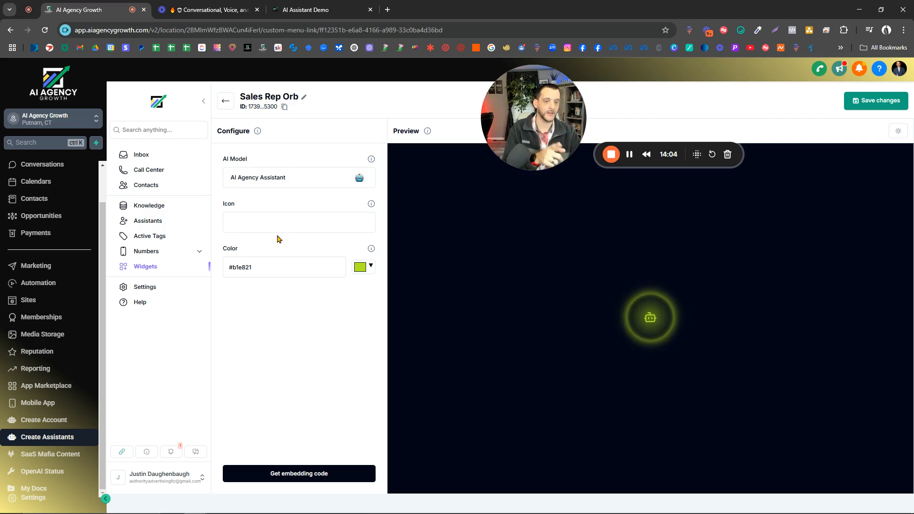
pyautogui.click(897, 110)
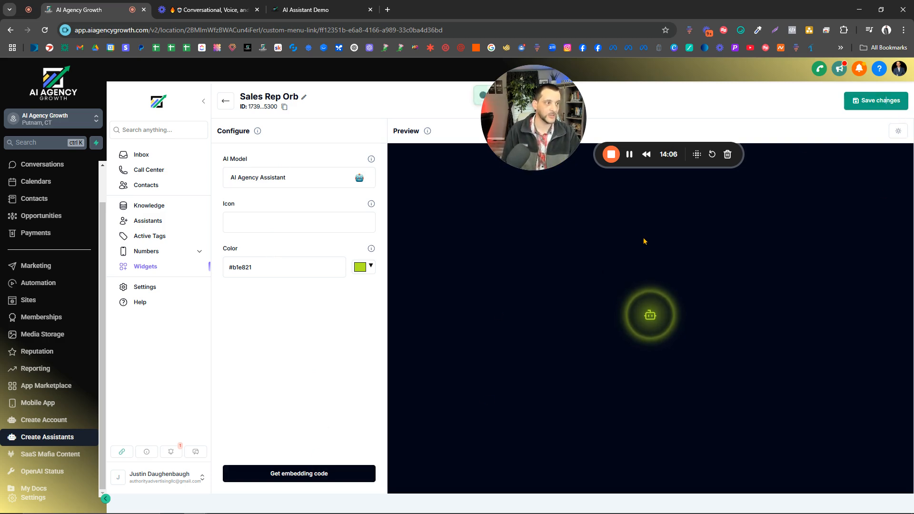
# Step: Get the Sales Rep Orb's embedding code and copy the iFrame code
pyautogui.click(316, 474)
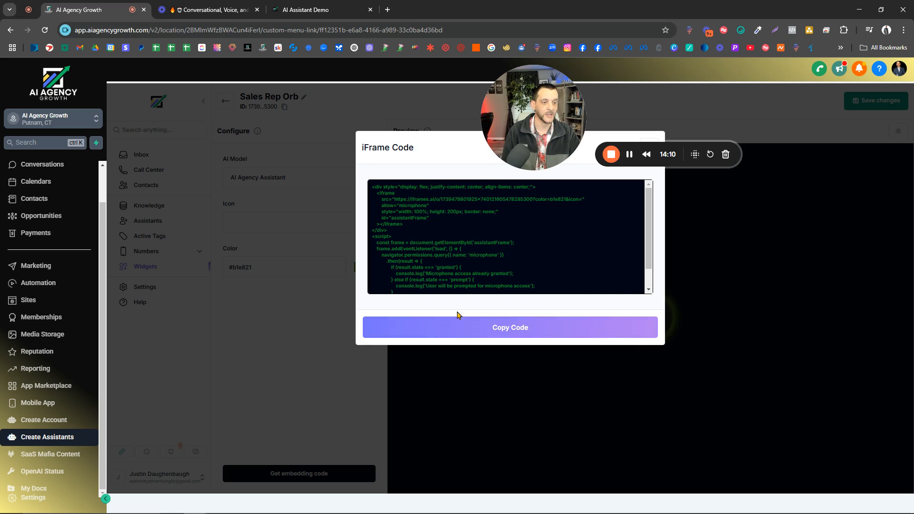
pyautogui.moveTo(395, 186); pyautogui.dragTo(506, 273)
pyautogui.click(486, 336)
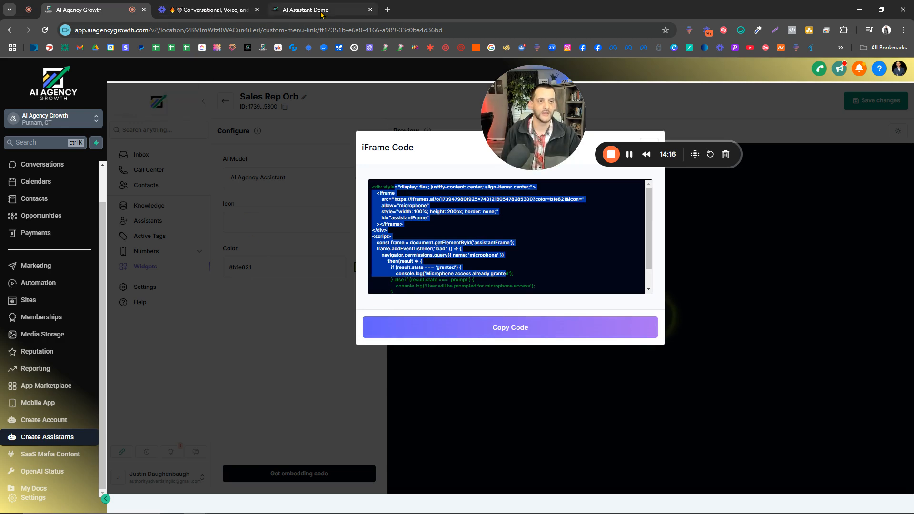
# Step: Examine the embedded AI Orb Demo on the AI Assistant Demo page, and close the iFrame code back in the widget editor
pyautogui.click(305, 11)
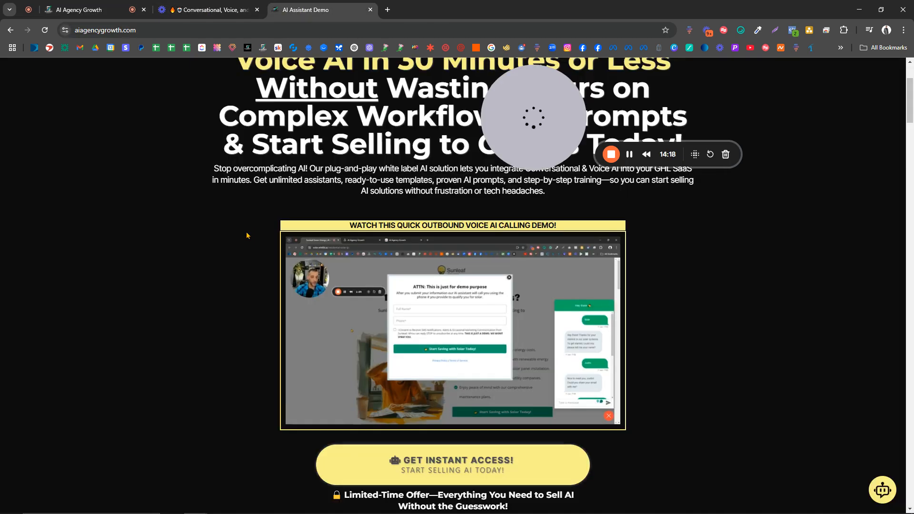
pyautogui.scroll(-3, 229, 228)
pyautogui.scroll(-8, 220, 226)
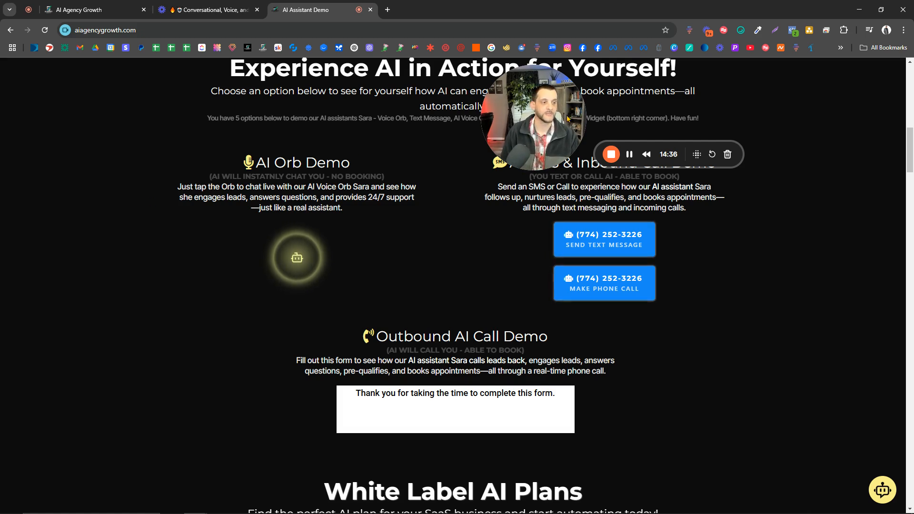
pyautogui.moveTo(568, 118); pyautogui.dragTo(196, 149)
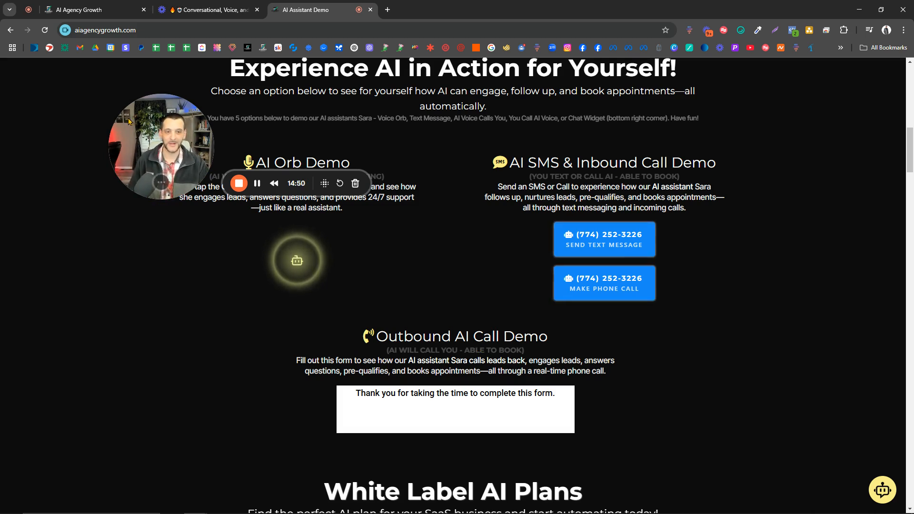
pyautogui.click(95, 12)
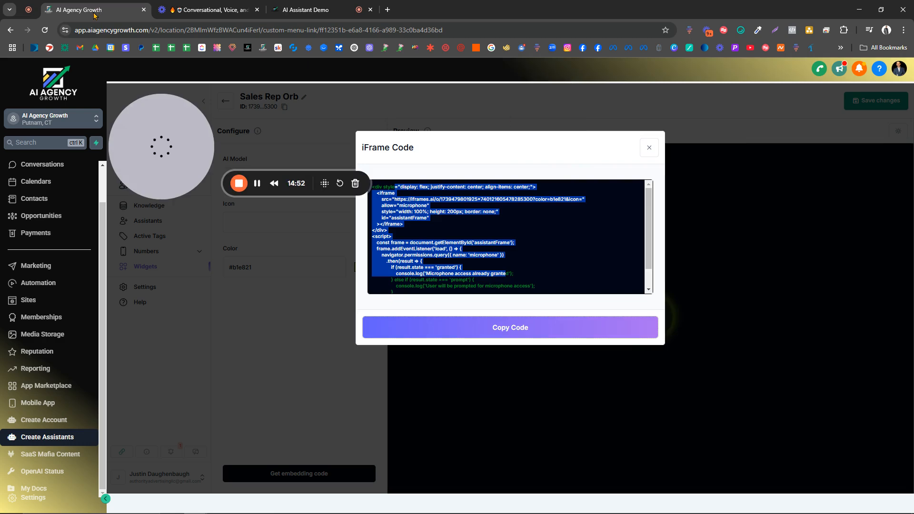
pyautogui.click(642, 148)
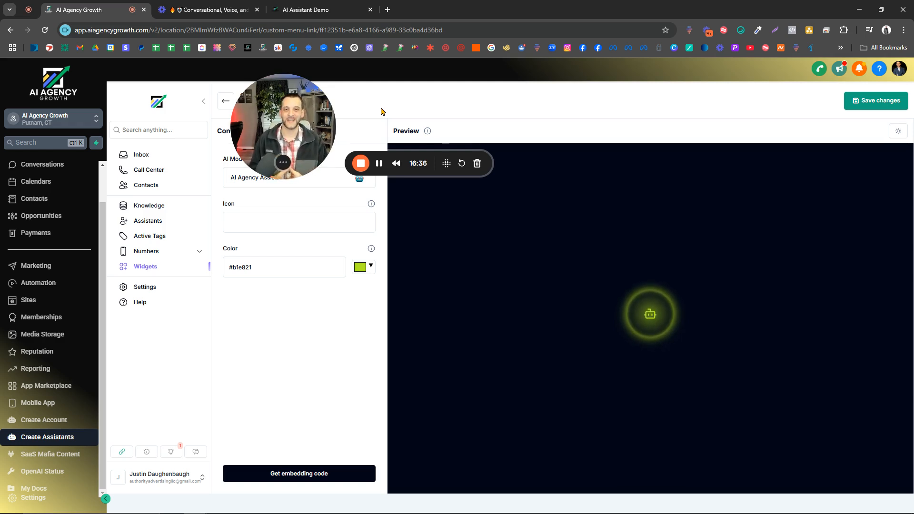
# Step: Review what the white label AI plans include on the AI Assistant Demo page and open its chat widget
pyautogui.click(305, 10)
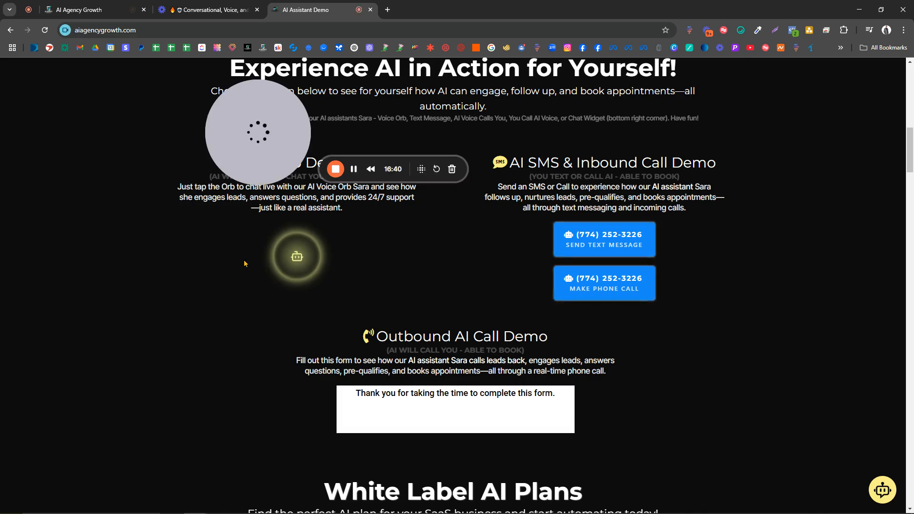
pyautogui.scroll(-18, 181, 288)
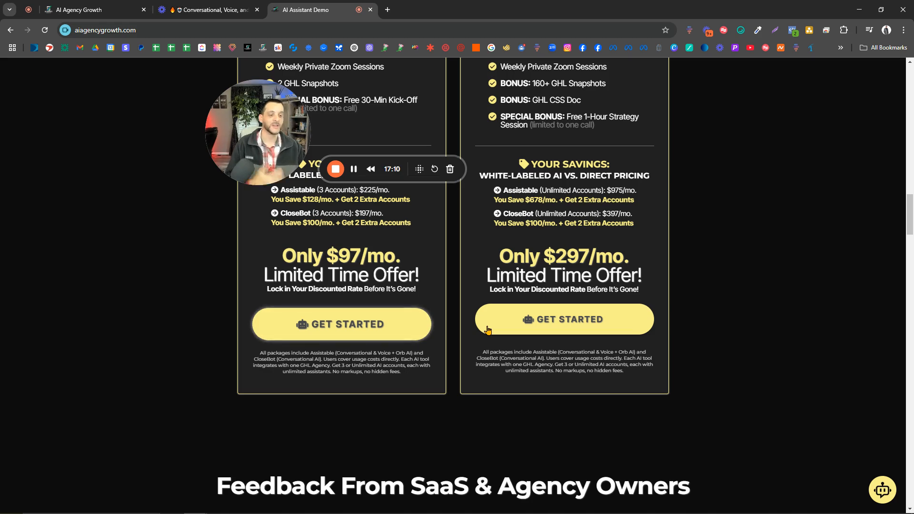
pyautogui.scroll(2, 474, 332)
pyautogui.scroll(3, 474, 332)
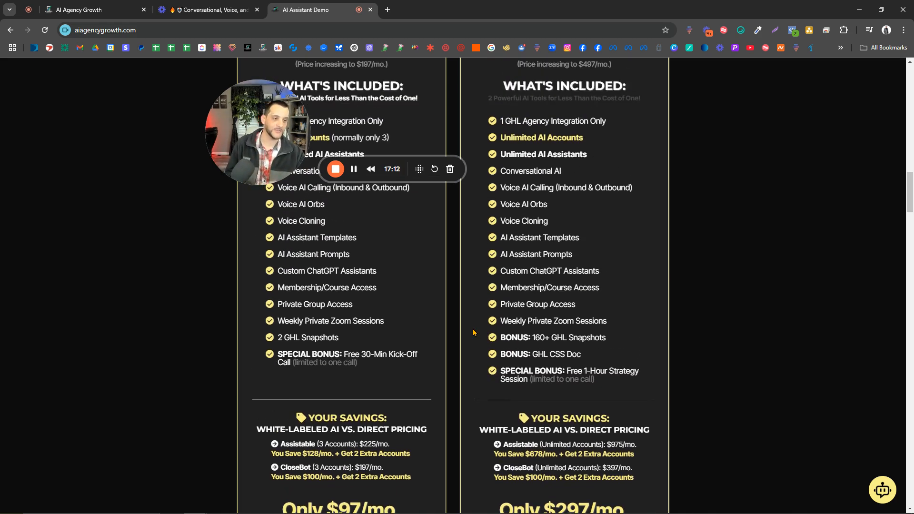
pyautogui.moveTo(283, 201); pyautogui.dragTo(419, 357)
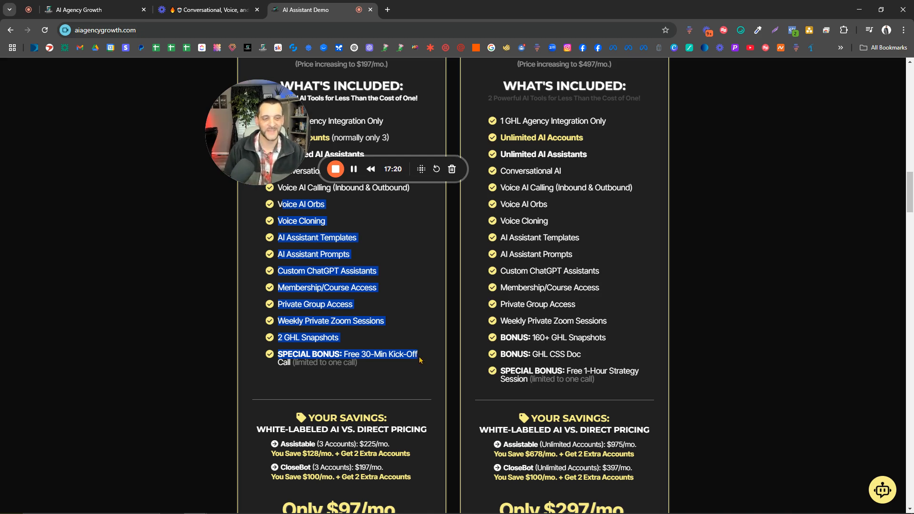
pyautogui.click(345, 321)
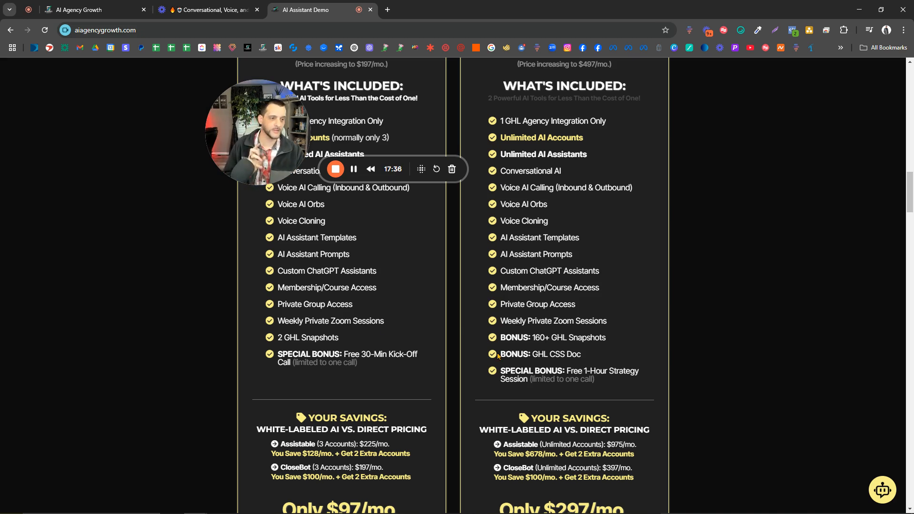
pyautogui.click(883, 490)
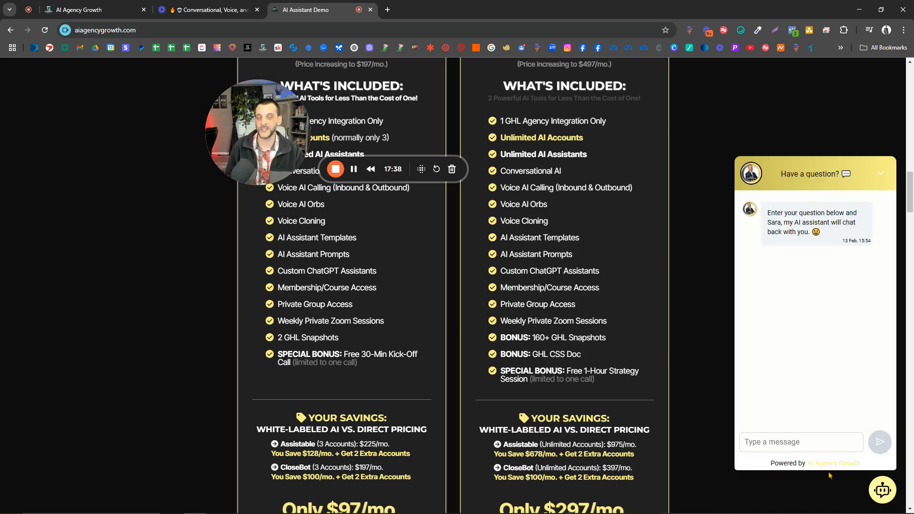